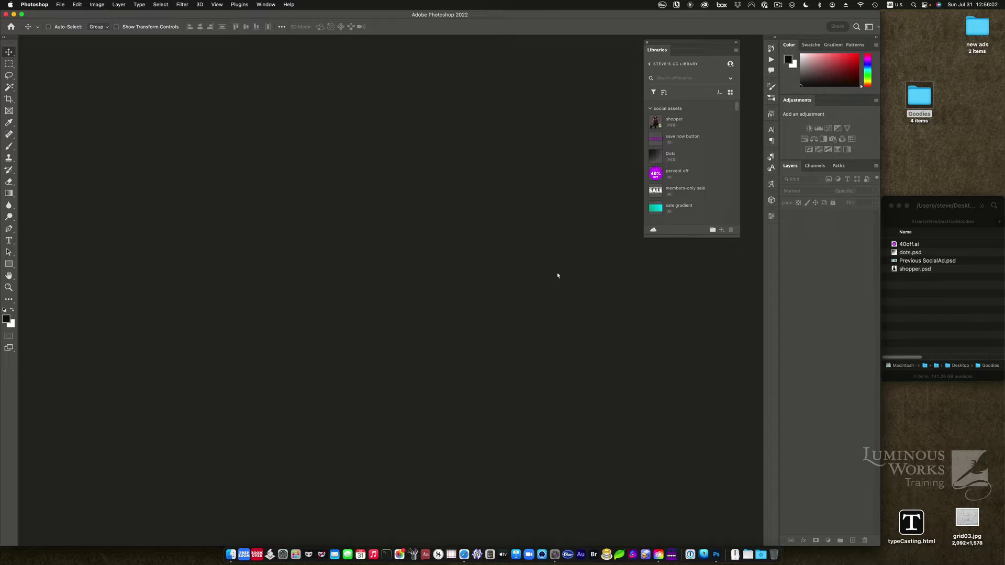
Step: Start a new 1200 × 628 px artboard document and replace Untitled-1 with the name 'new ads'
key("super+n")
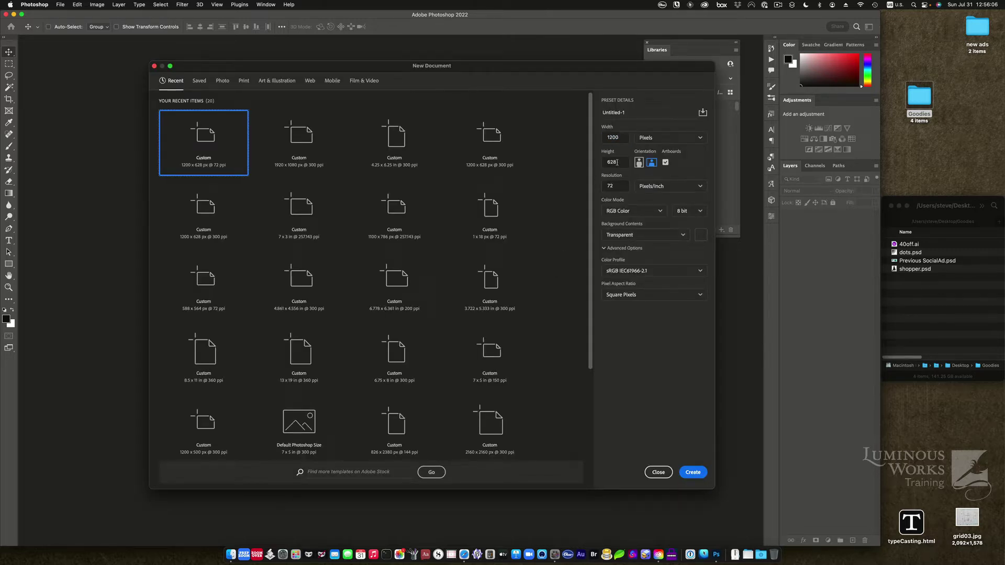
left_click(618, 112)
double_click(617, 113)
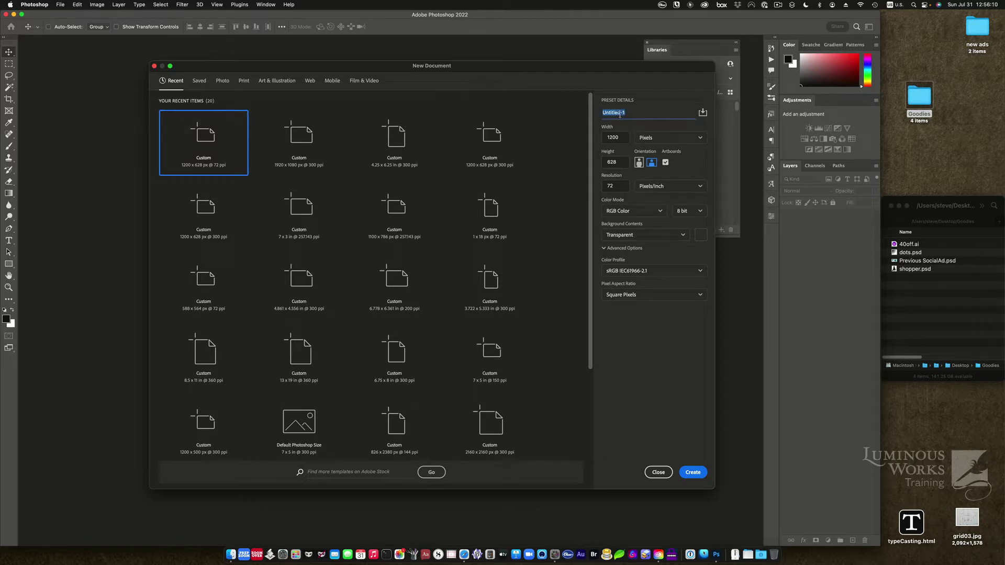
left_click(621, 113)
double_click(620, 112)
left_click_drag(631, 112, 586, 111)
type("new ads")
Step: Create the 'new ads' document and zoom in to 200% on Artboard 1
left_click(693, 473)
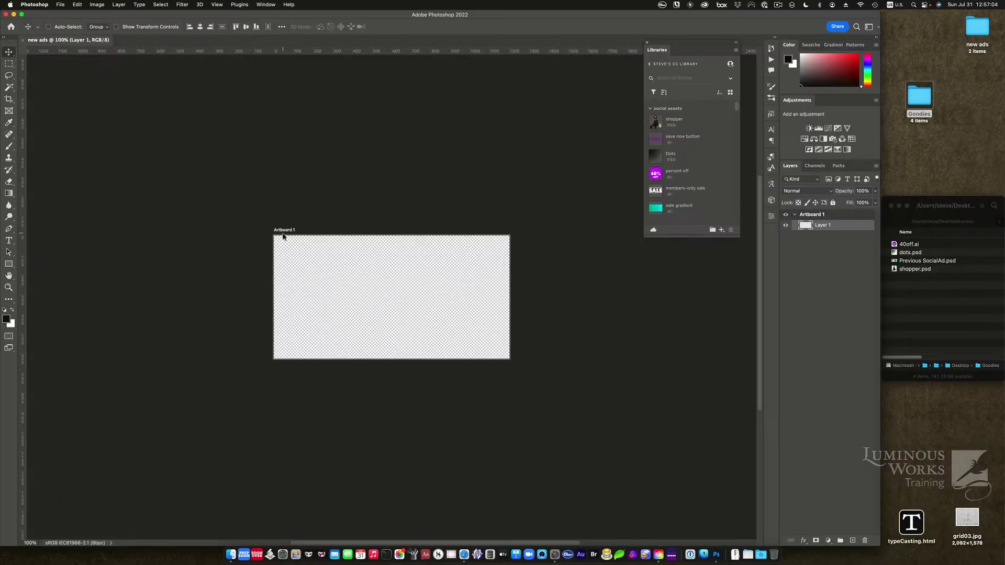
scroll(282, 237, "down", 3)
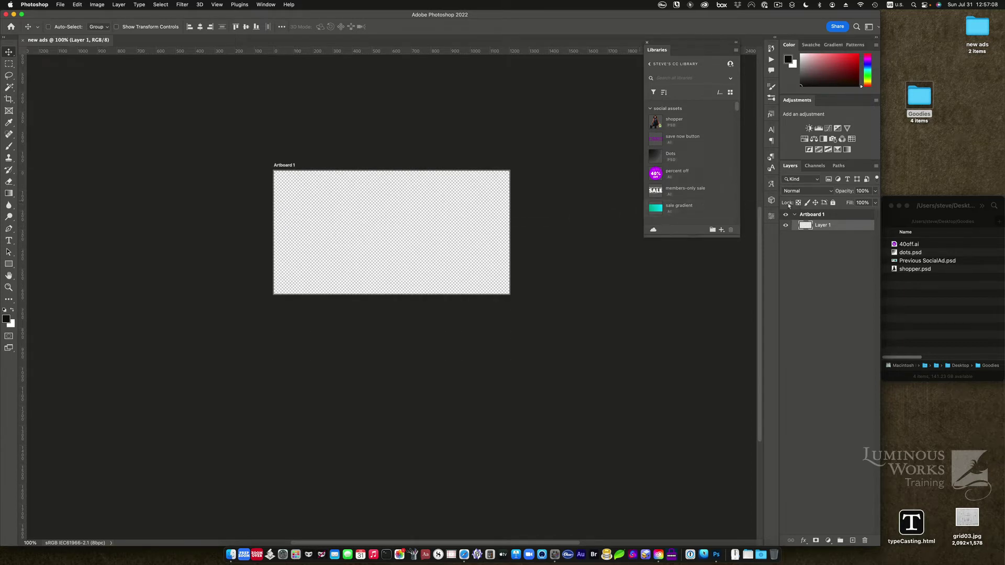
key("super+equal")
left_click_drag(479, 165, 429, 233)
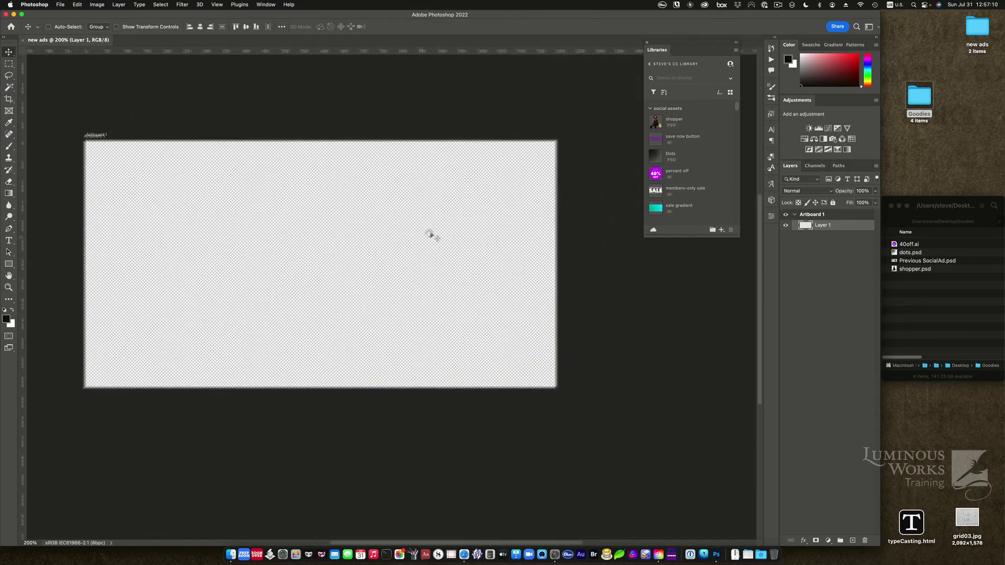
Step: Rename Artboard 1 to 'FB landscape' in the Layers panel
double_click(813, 215)
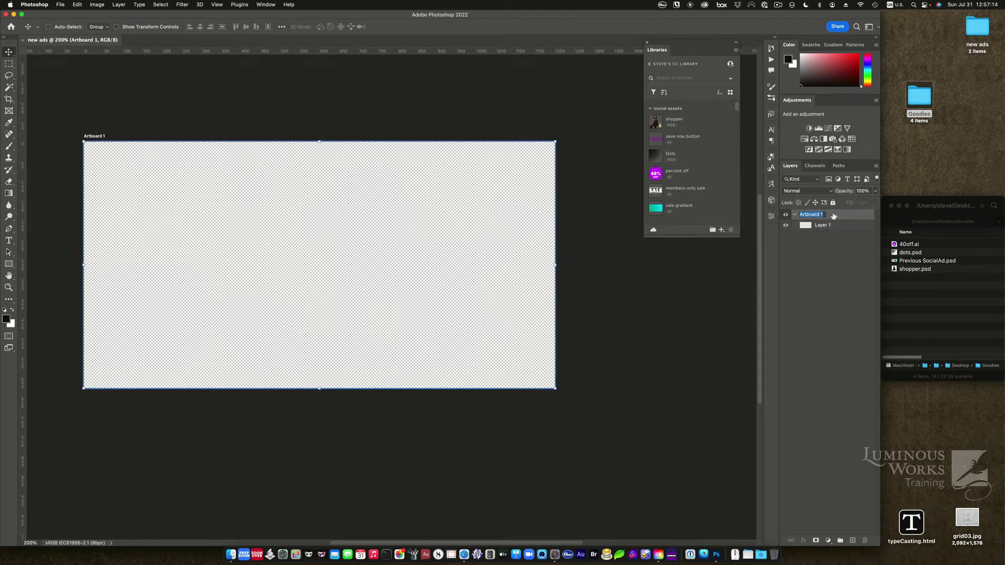
type("FB landscape")
key("Return")
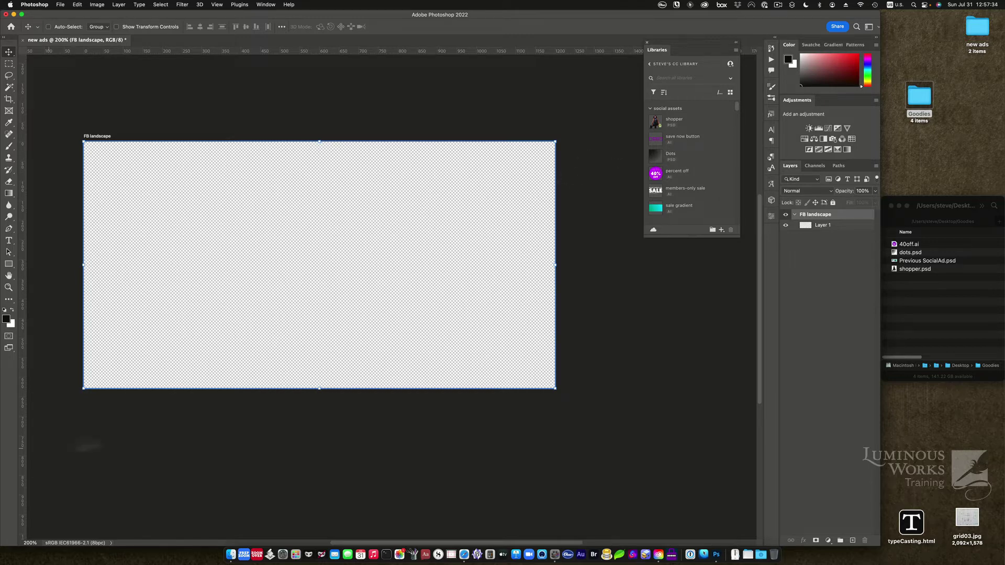
Step: Try a cyan-blue Gradient fill layer from the Blues presets, then cancel it
left_click(828, 540)
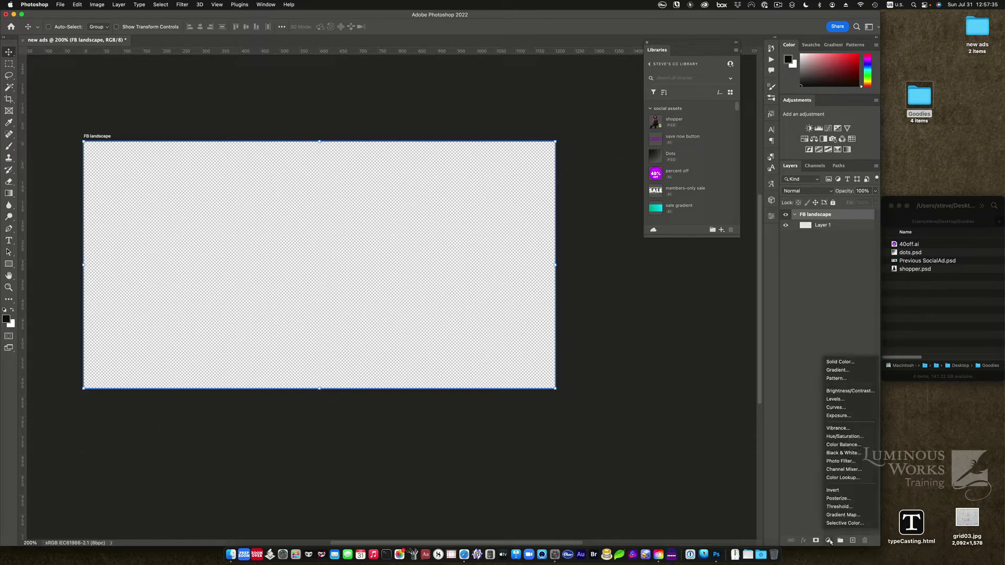
left_click(838, 370)
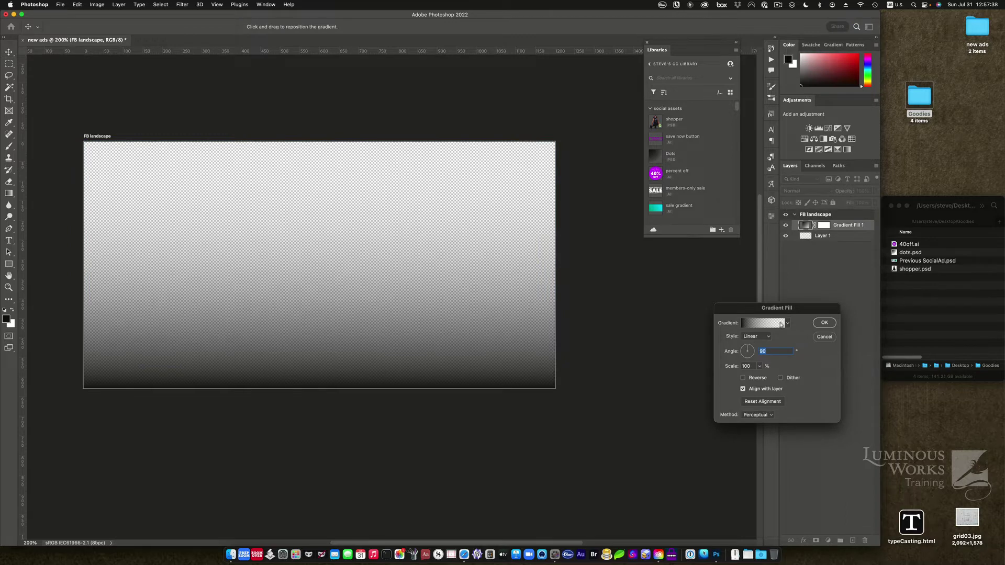
left_click(788, 323)
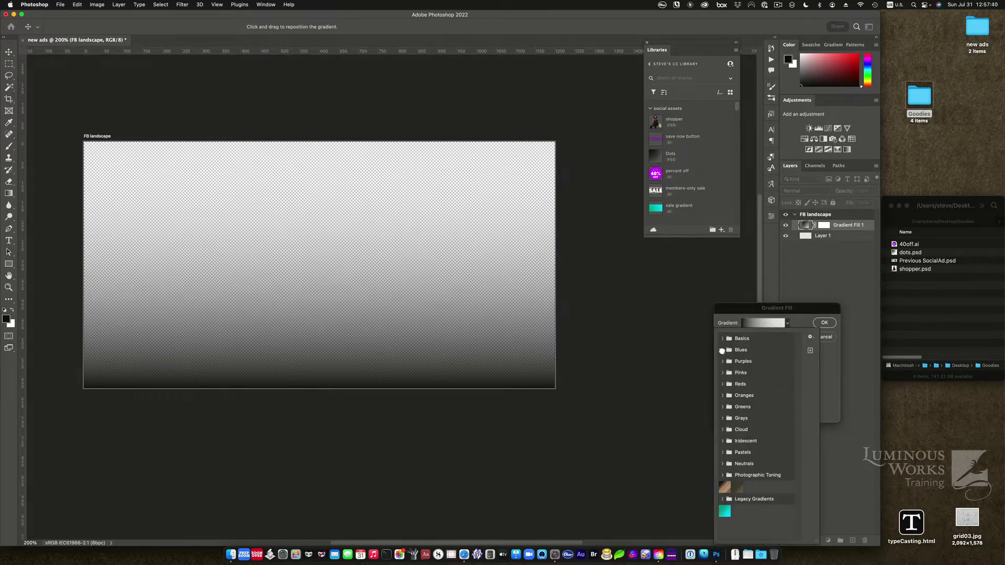
left_click(722, 350)
left_click(761, 389)
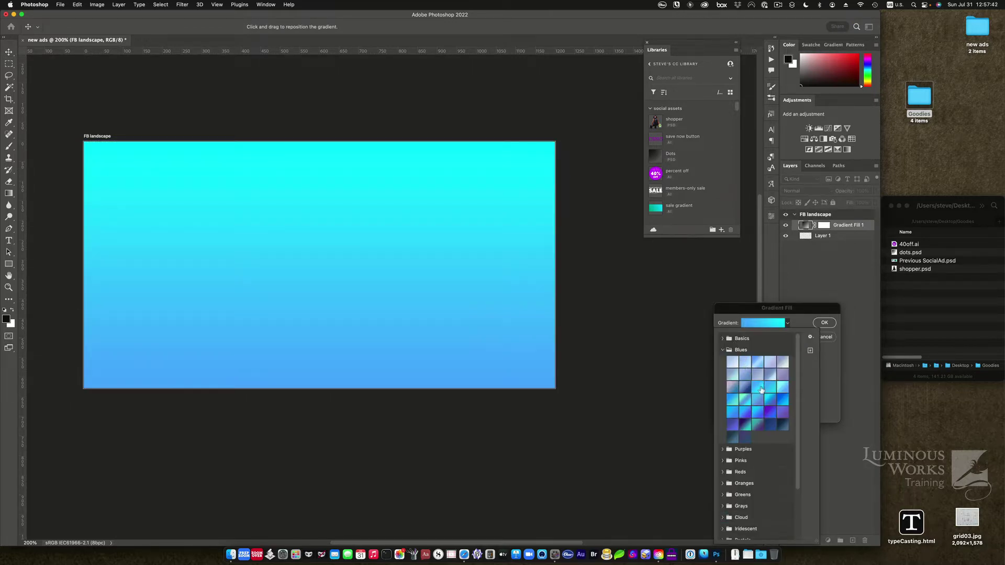
left_click(826, 337)
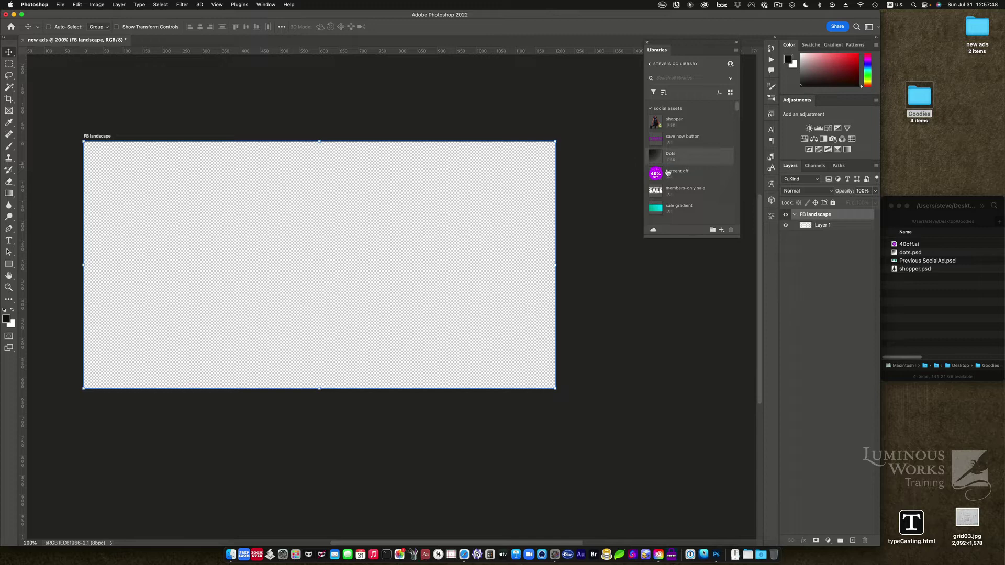
Step: Place the library's sale gradient so it covers the FB landscape artboard
mouse_move(682, 210)
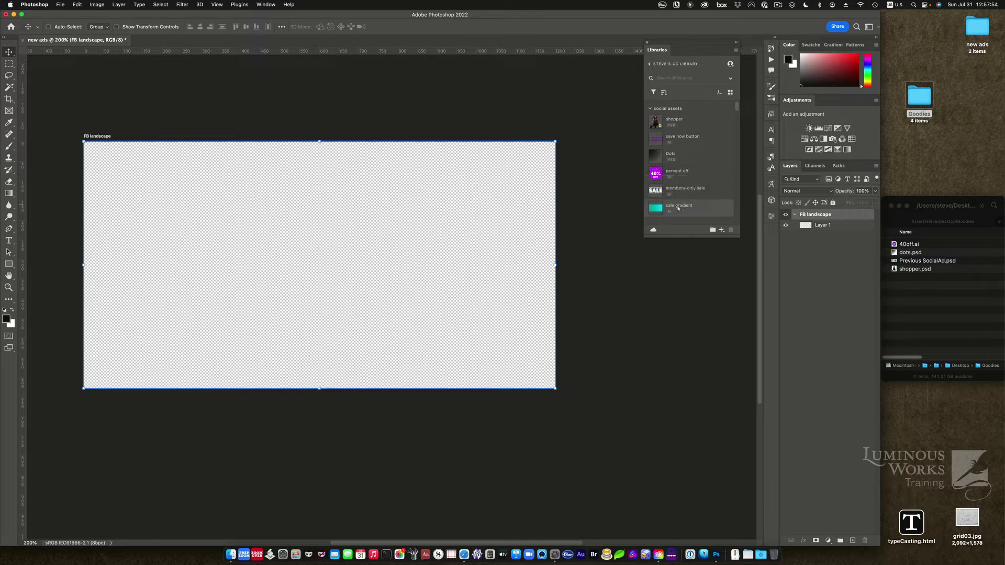
left_click_drag(681, 210, 269, 236)
left_click_drag(325, 220, 375, 248)
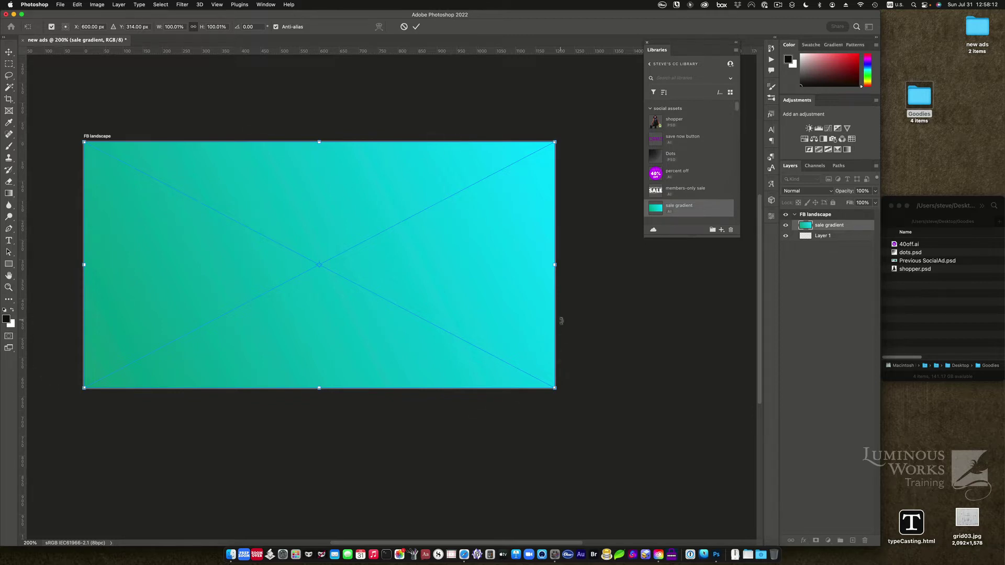
key("Return")
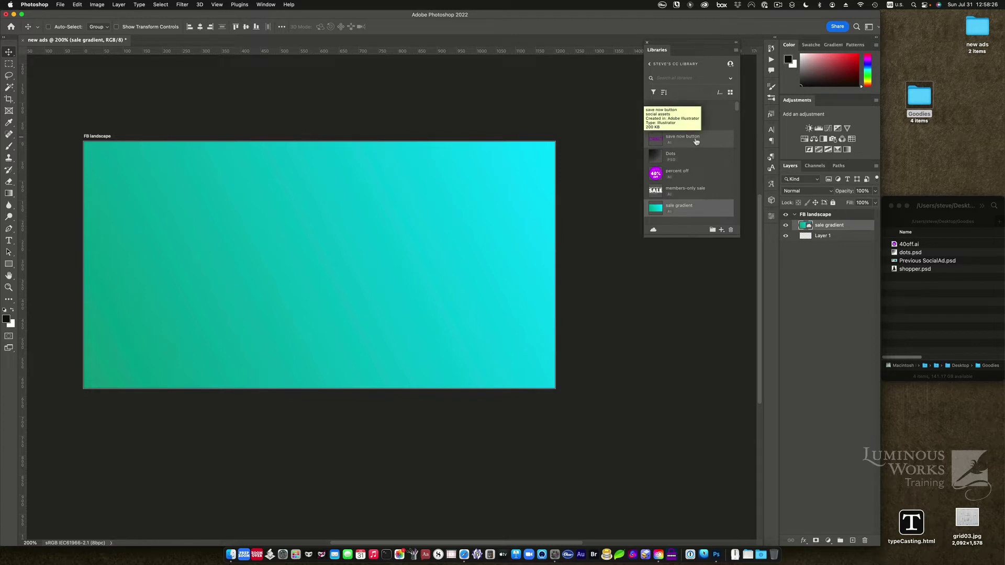
Step: Place the save now button from the library and move it to the artboard's lower right
left_click_drag(696, 141, 369, 329)
key("Return")
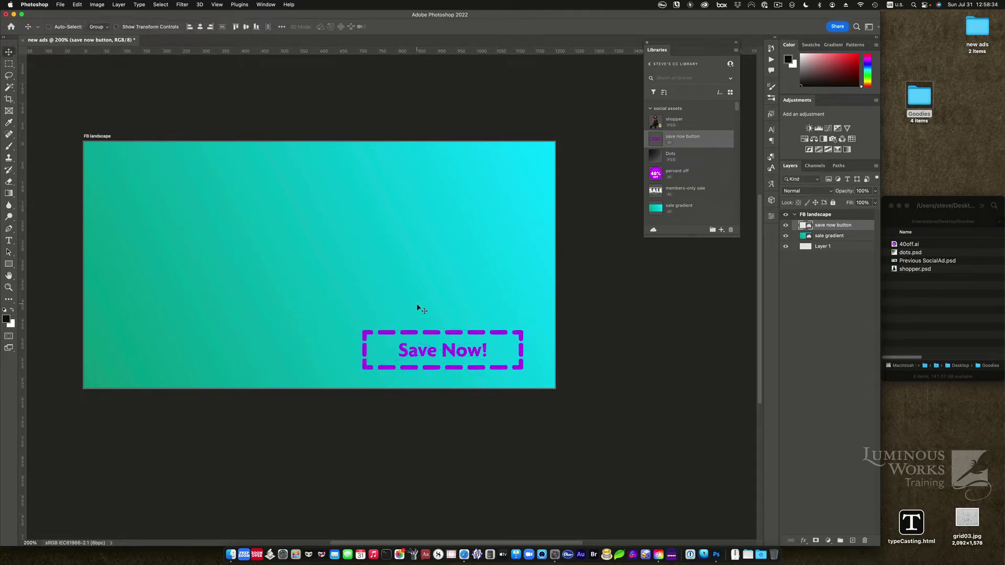
mouse_move(470, 335)
left_mouse_down()
mouse_move(493, 339)
mouse_move(482, 342)
left_mouse_up()
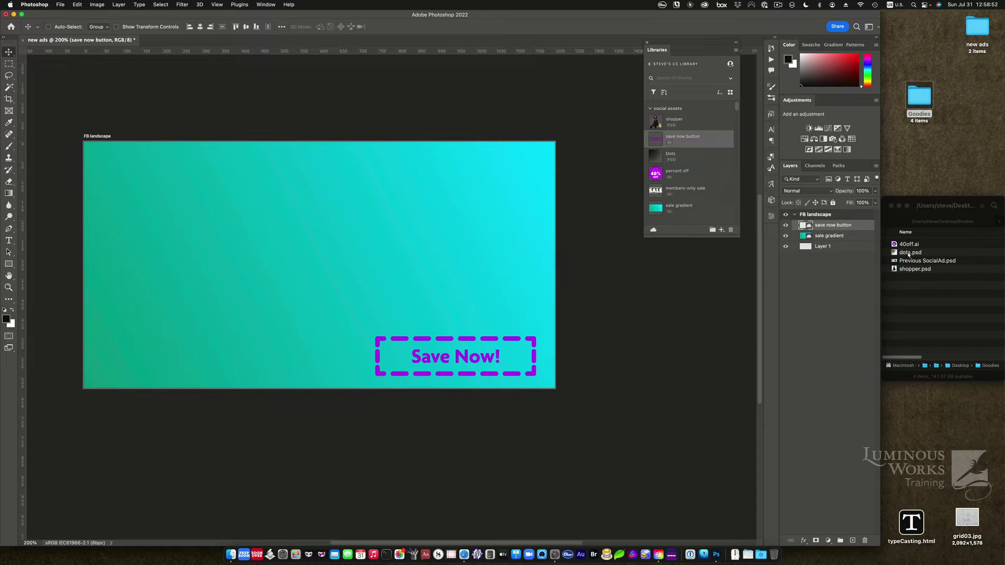
Step: Place dots.psd at the top-left, enlarge it over the left half, and set opacity to 12%
left_click_drag(909, 254, 220, 224)
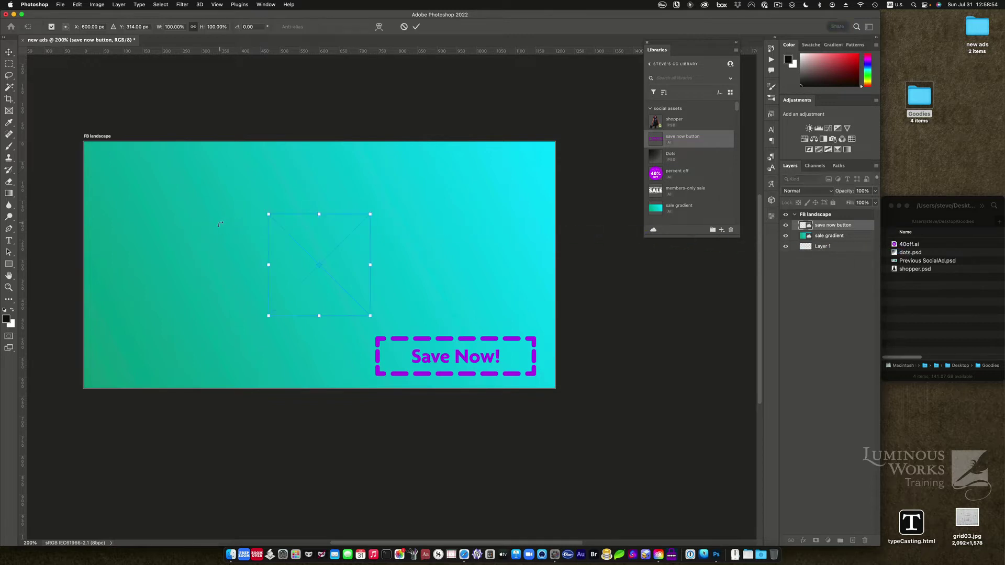
left_click_drag(313, 236, 129, 163)
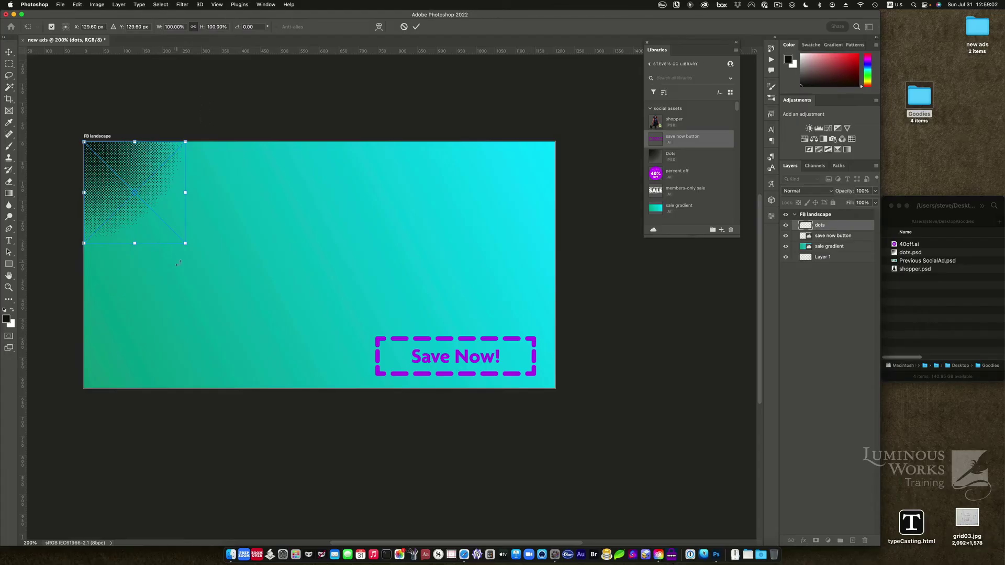
left_click_drag(187, 245, 332, 390)
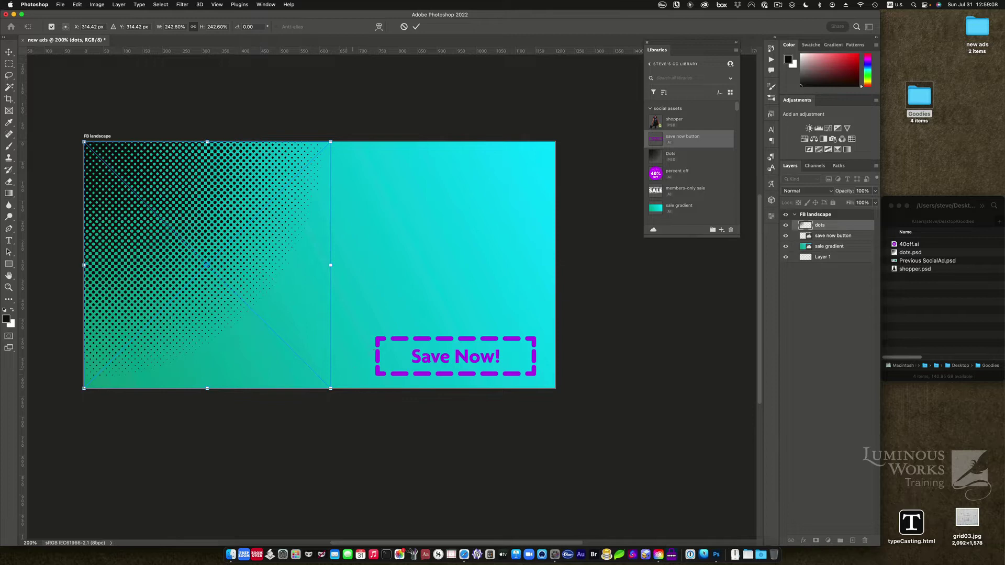
key("Return")
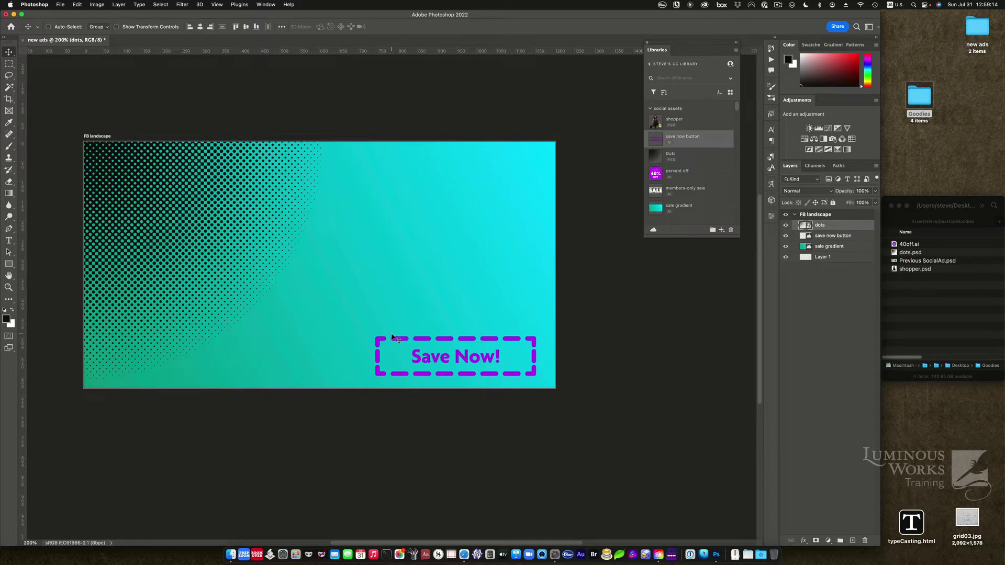
key("1")
key("2")
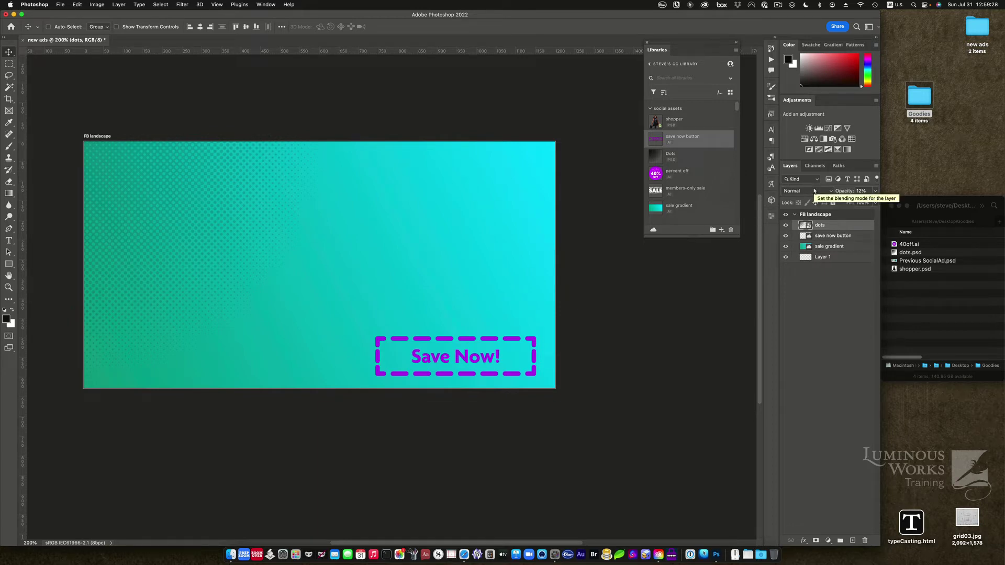
Step: Switch the Layers panel to Large Thumbnails
right_click(804, 225)
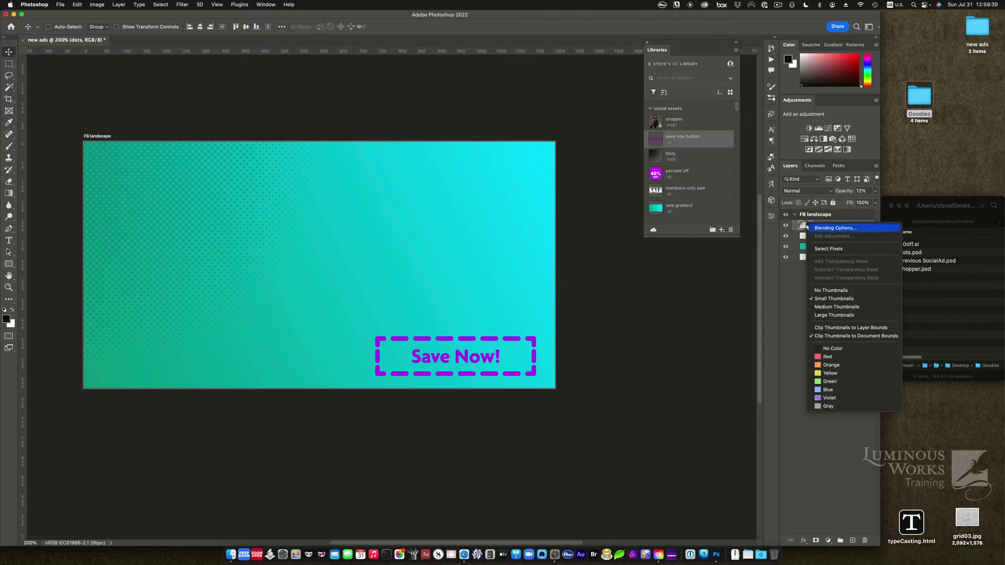
left_click(833, 315)
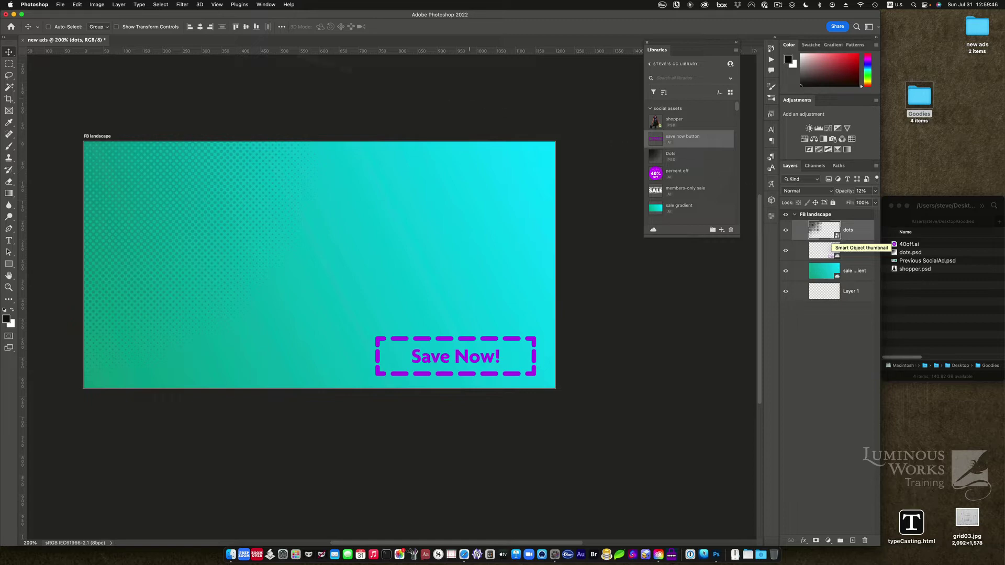
left_click(60, 5)
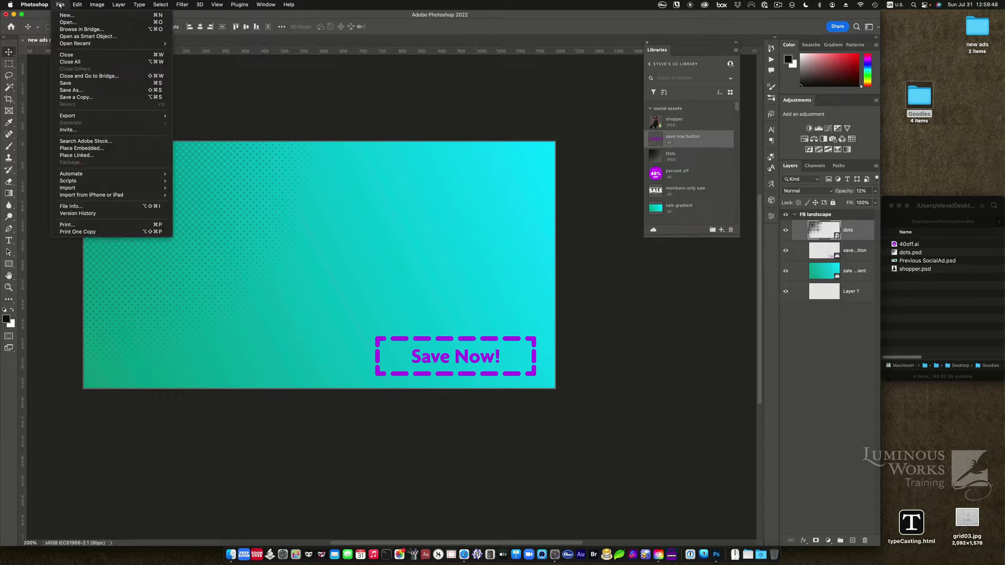
Step: Place 40off.ai as an embedded badge in the artboard's top-right corner
left_click(92, 149)
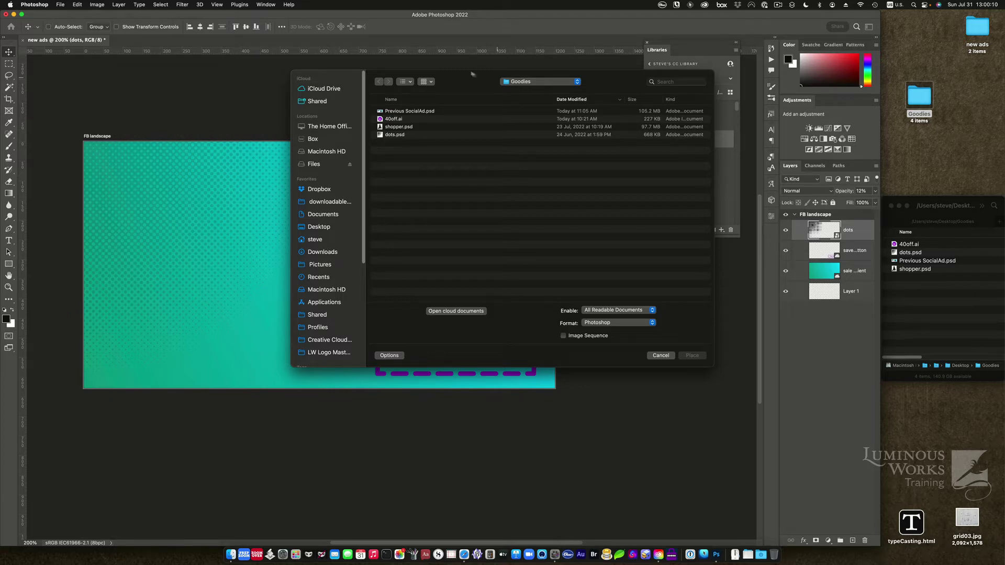
left_click_drag(462, 78, 557, 189)
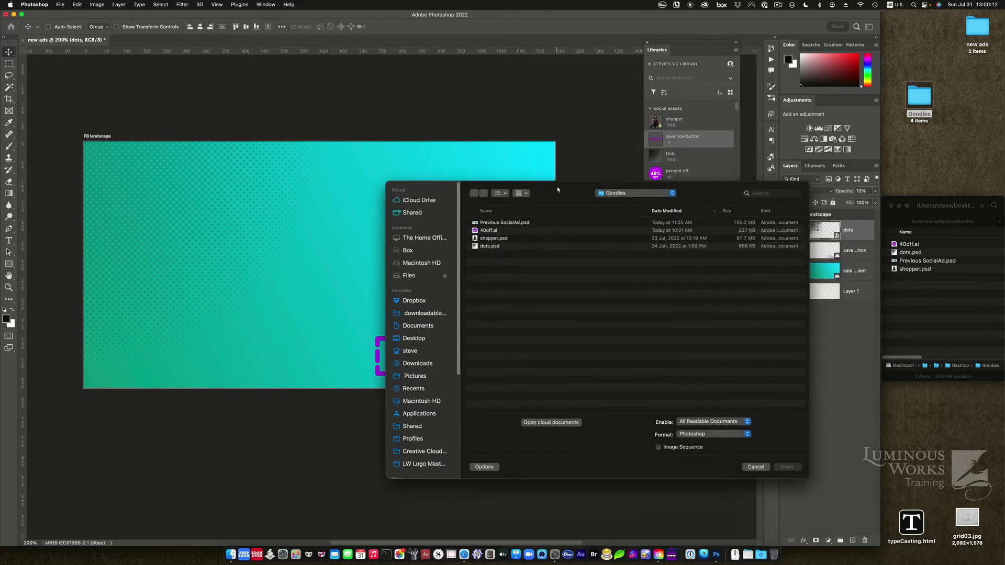
double_click(489, 231)
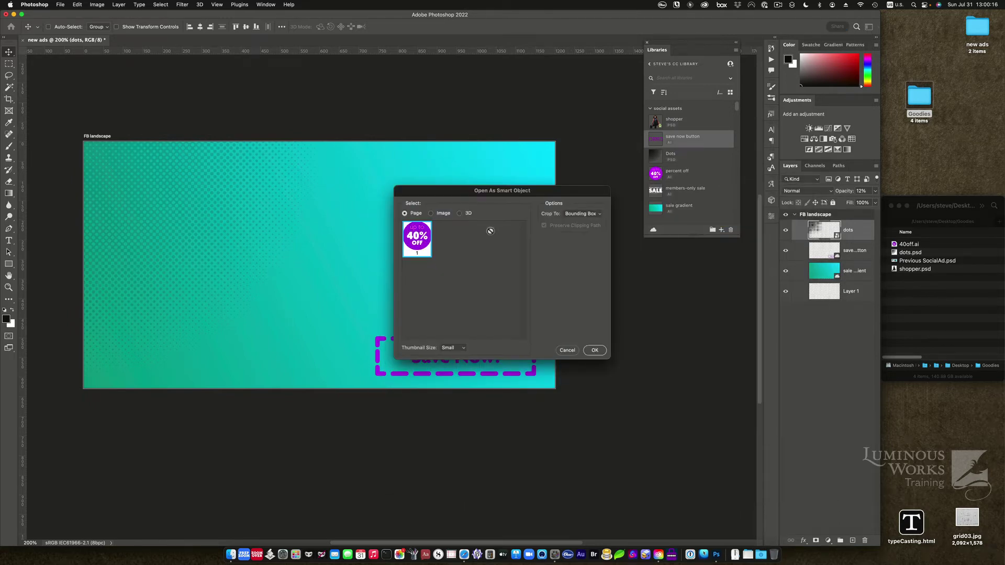
left_click(596, 350)
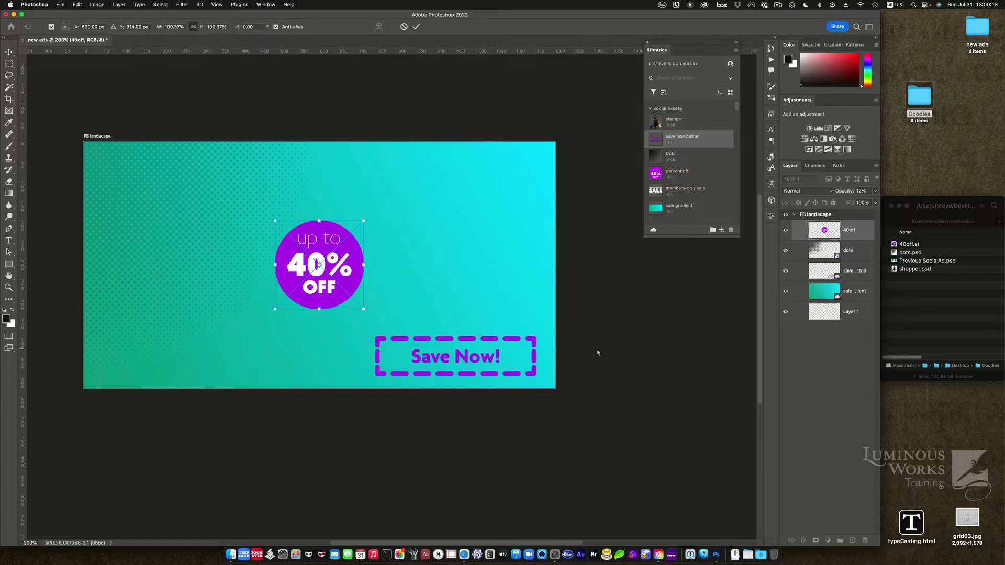
left_click_drag(341, 283, 527, 209)
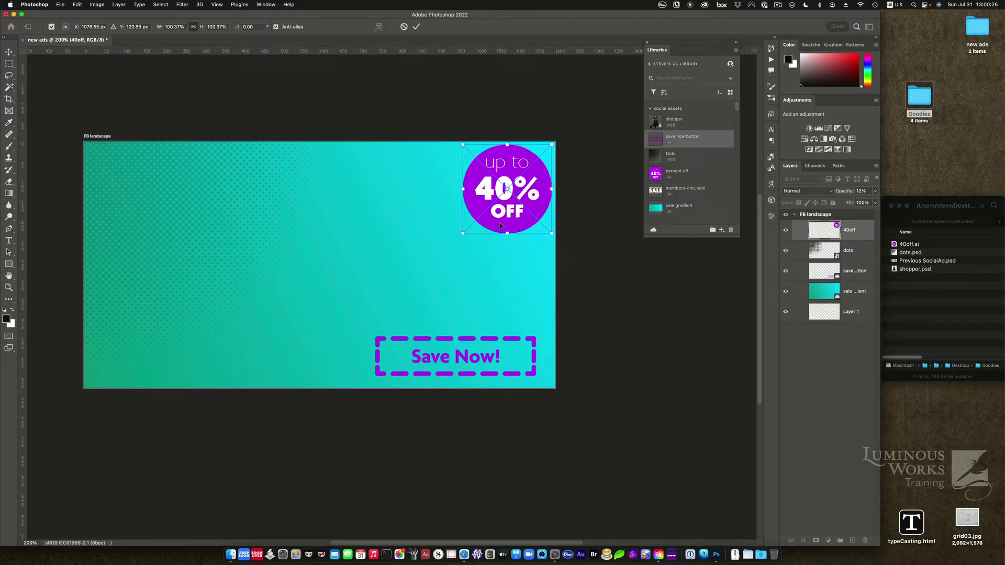
key("Return")
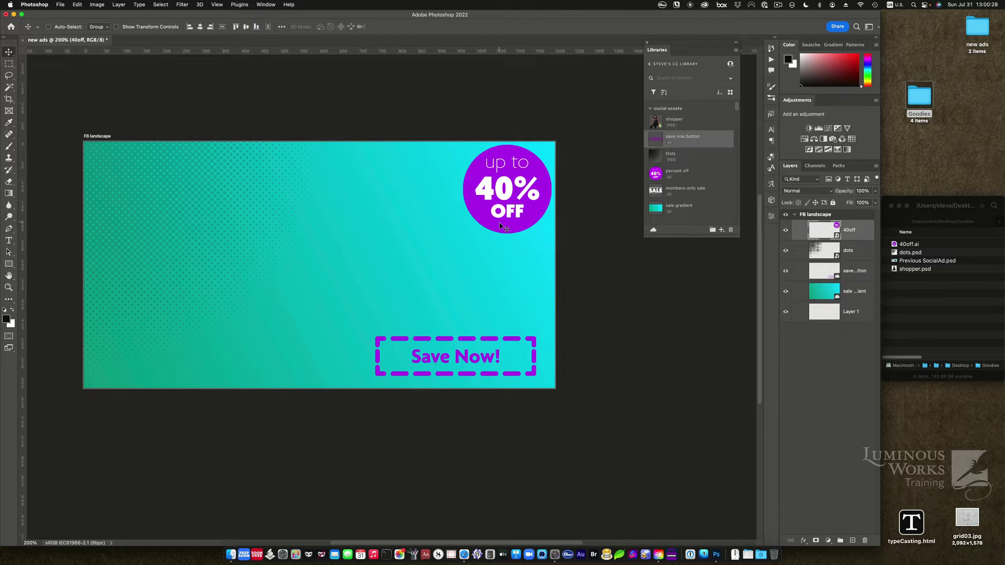
Step: Place shopper.psd into the ad as an embedded image
left_click(60, 5)
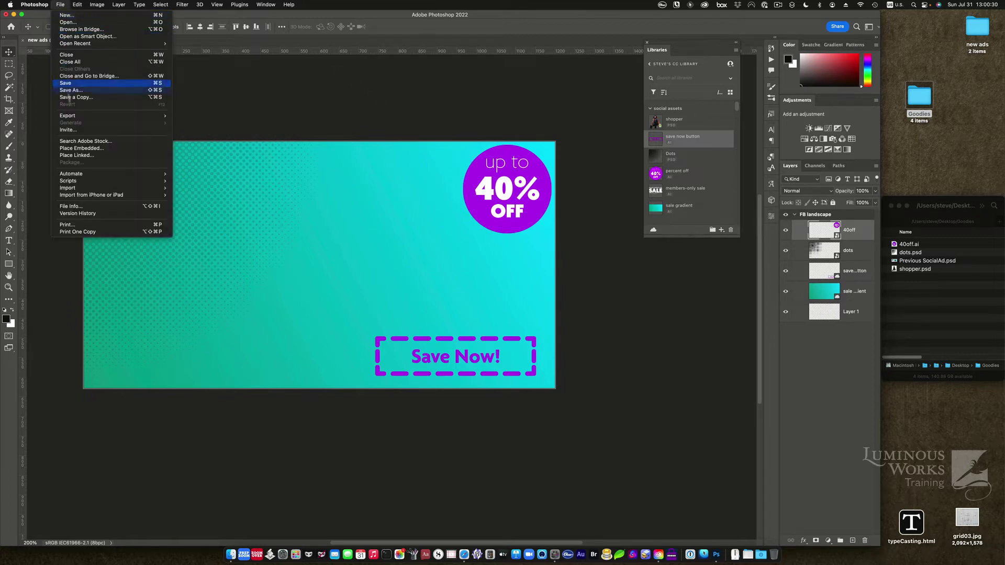
left_click(148, 148)
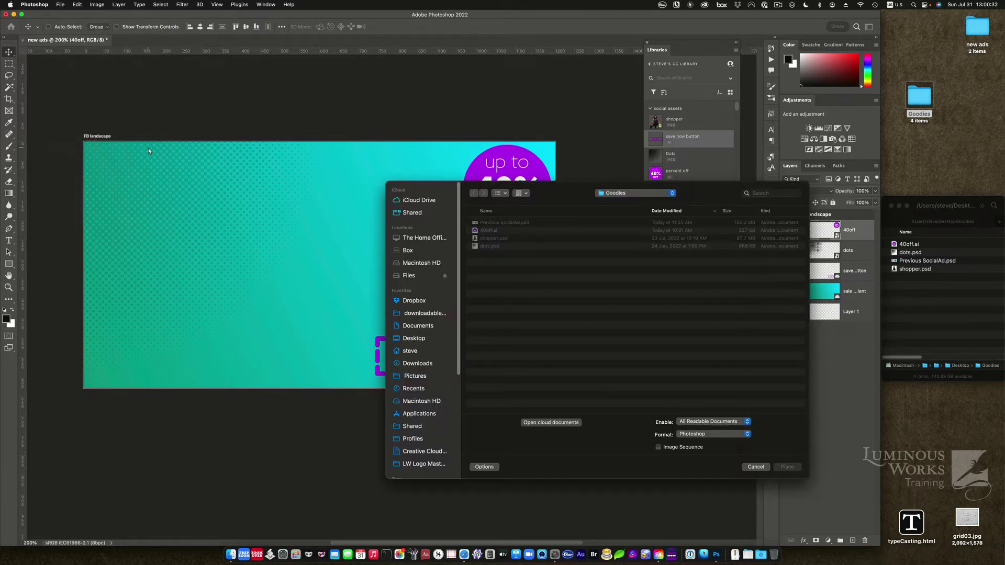
left_click(498, 239)
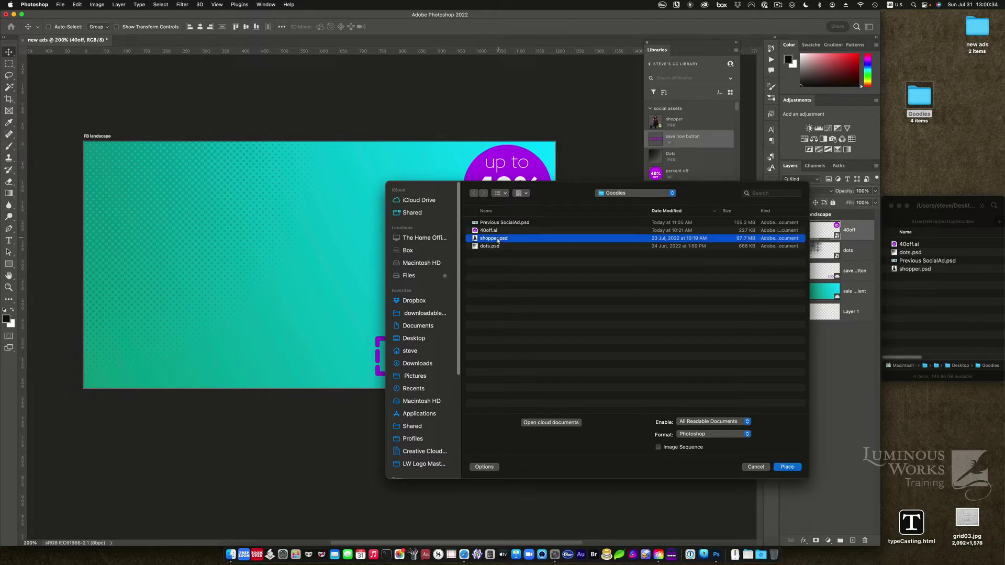
double_click(497, 239)
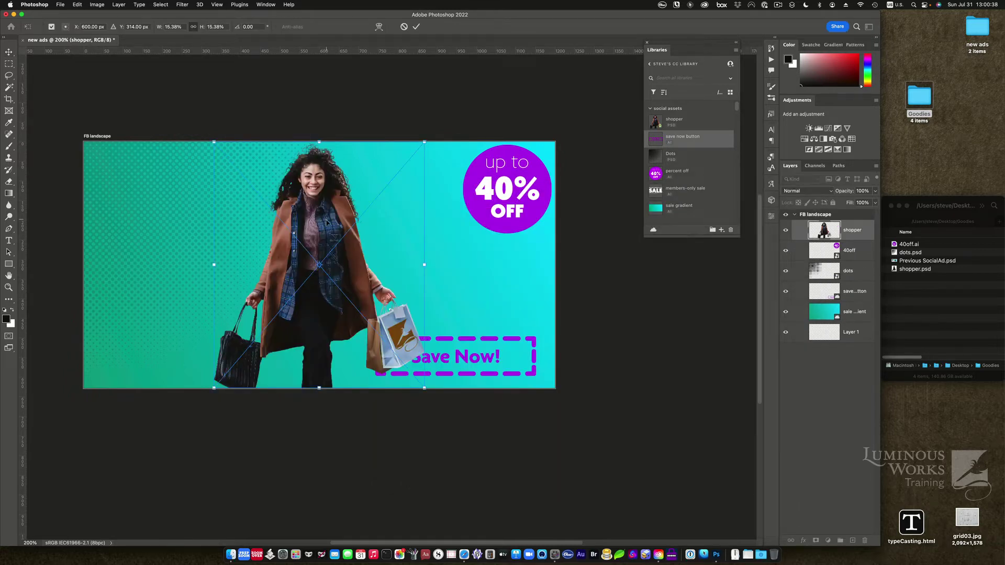
Step: Enlarge the shopper photo and position it along the artboard's left side
left_click_drag(327, 222, 148, 221)
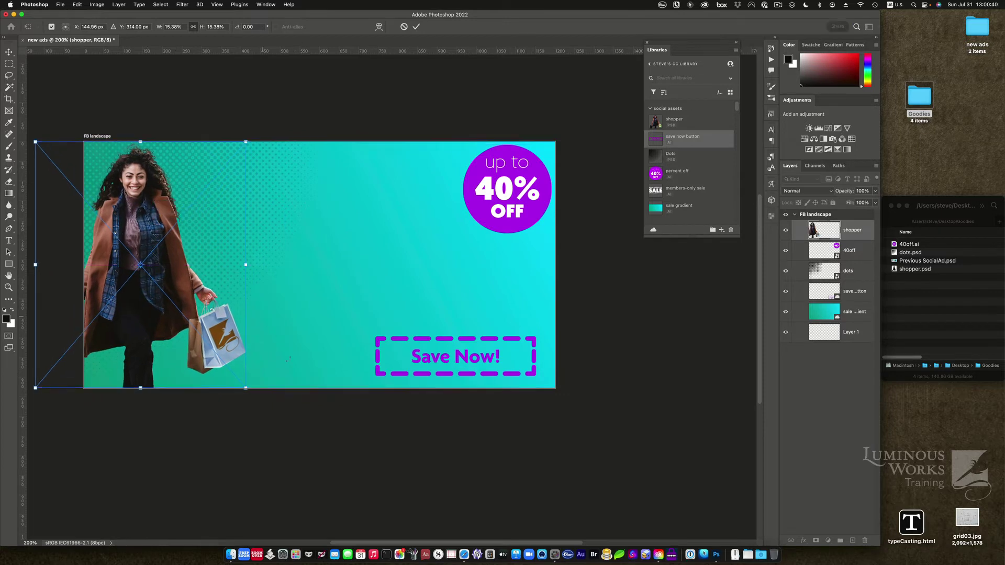
left_click_drag(246, 389, 386, 467)
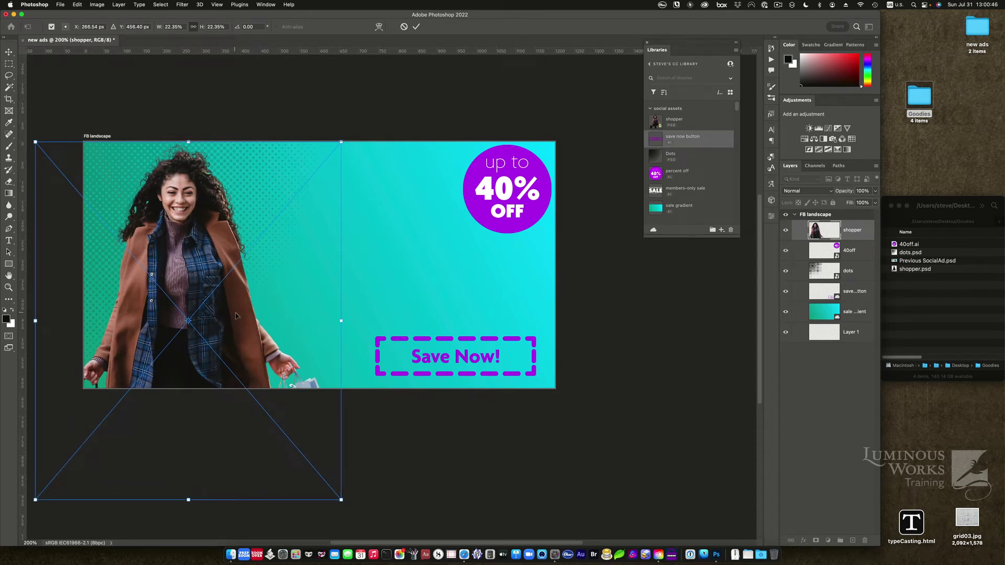
left_click_drag(235, 316, 284, 305)
key("Return")
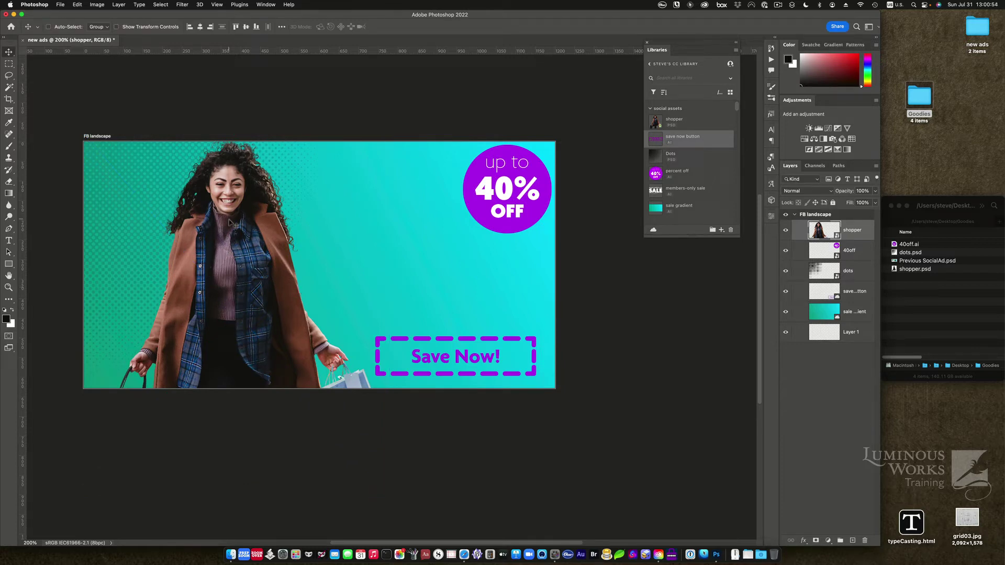
left_click_drag(240, 252, 224, 252)
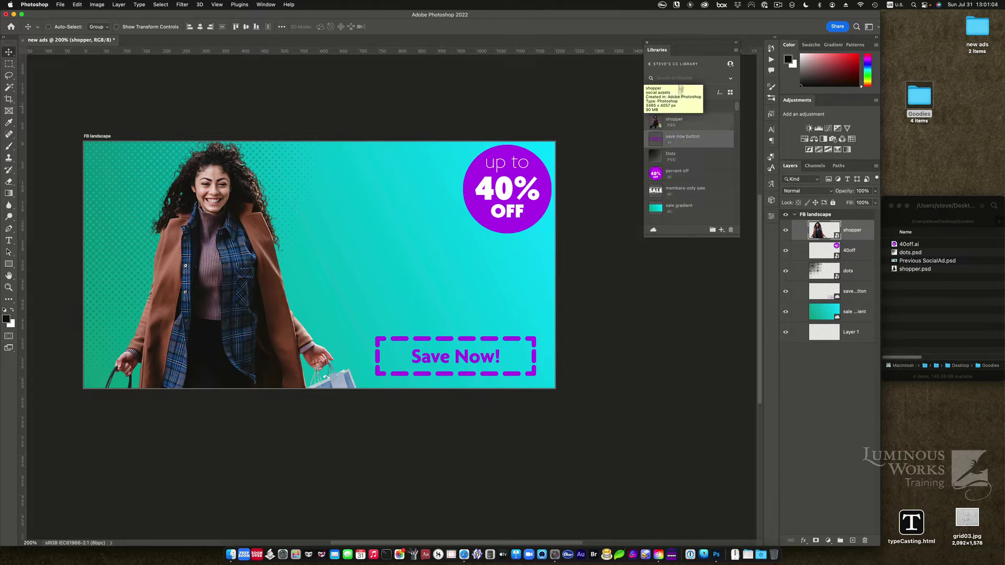
double_click(695, 52)
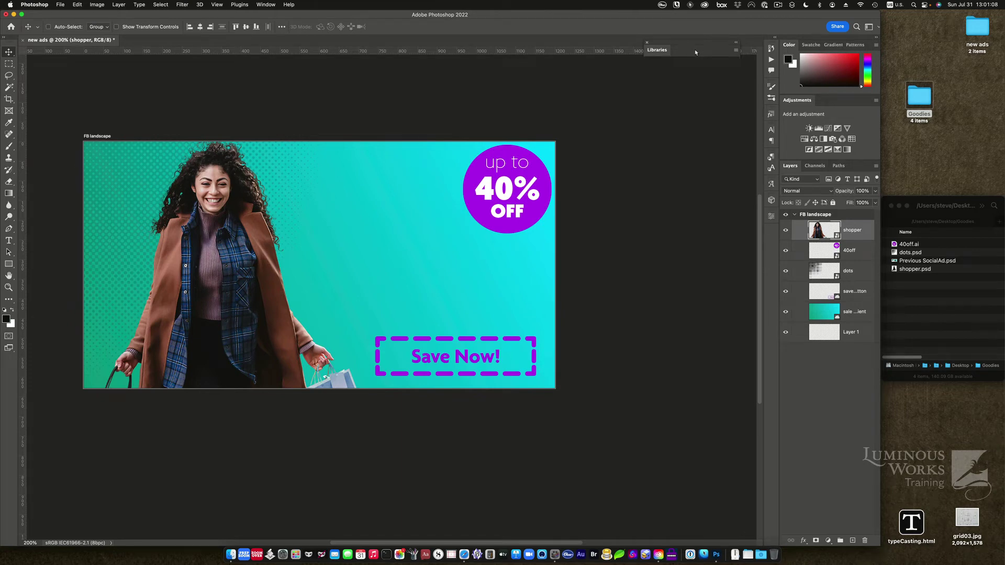
Step: Add a Lorem Ipsum text layer beside the shopper at 67 pt and show Paragraph Styles
left_click(9, 241)
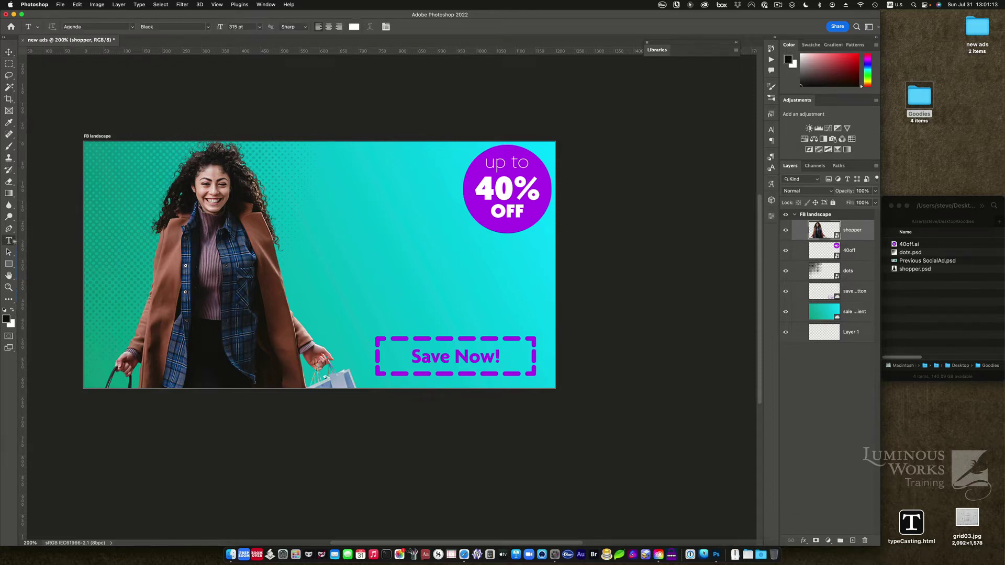
left_click(314, 201)
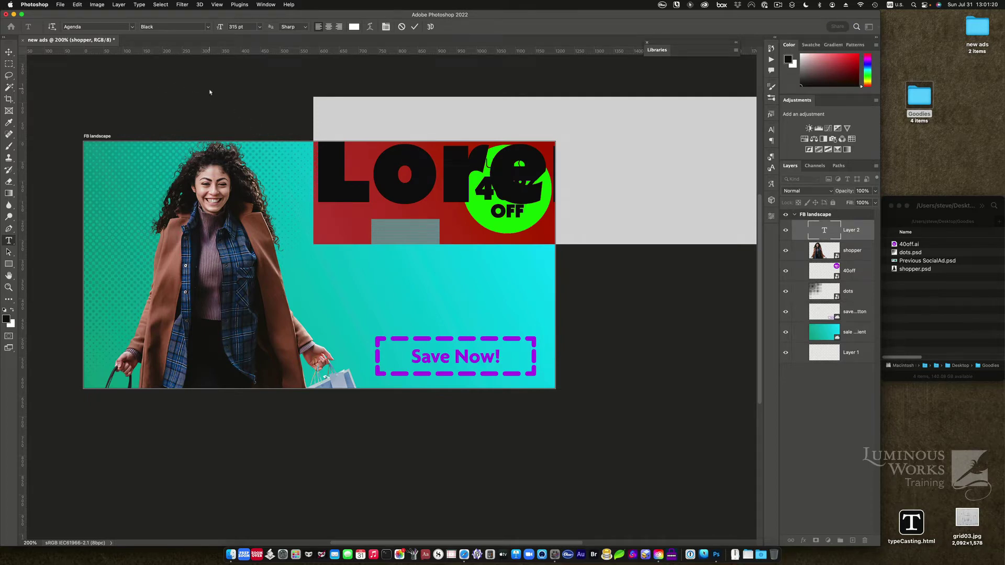
left_click_drag(220, 27, 122, 33)
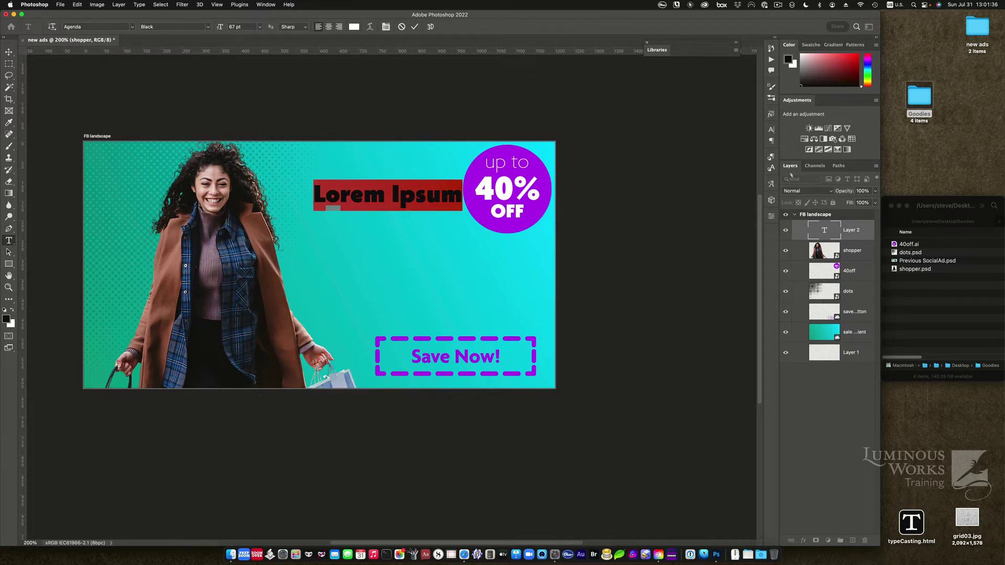
left_click(771, 141)
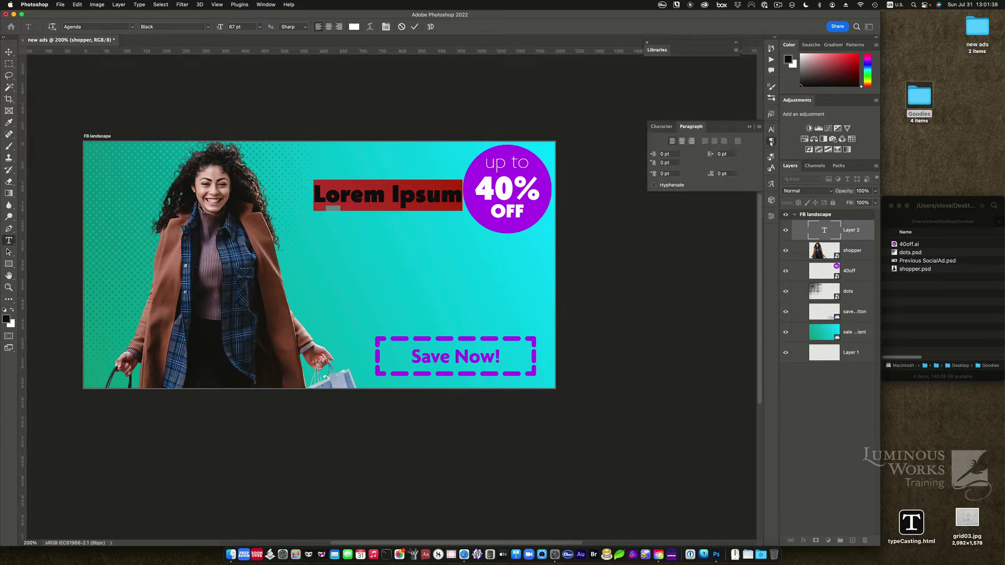
left_click(771, 129)
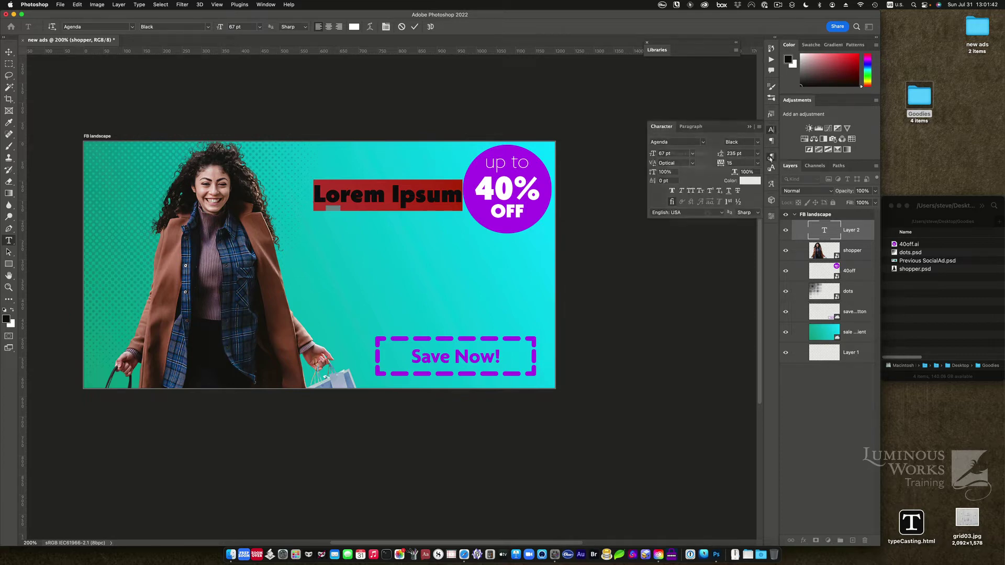
left_click(770, 158)
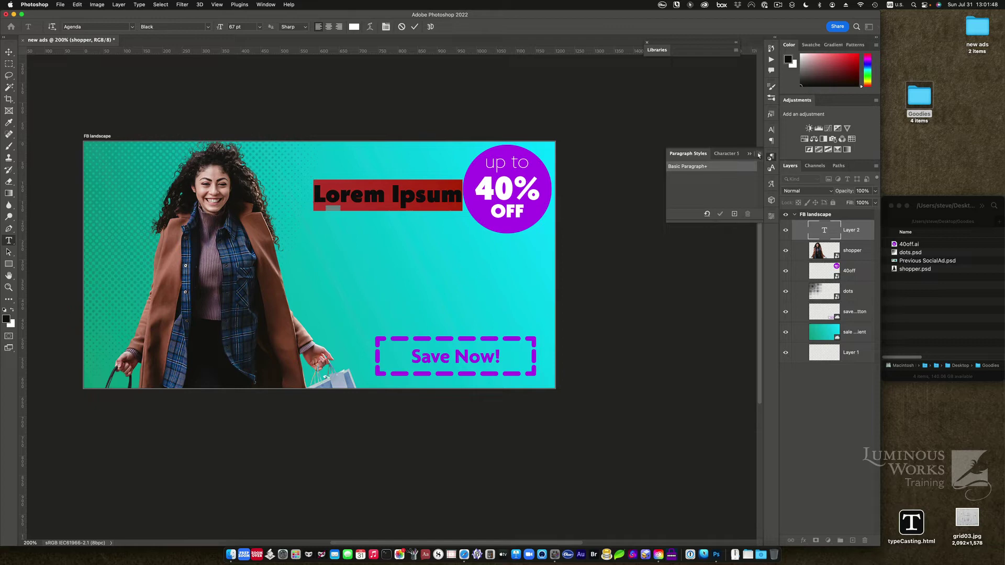
Step: Load paragraph styles from Previous SocialAd.psd and apply the supporting style with overrides cleared
left_click(760, 155)
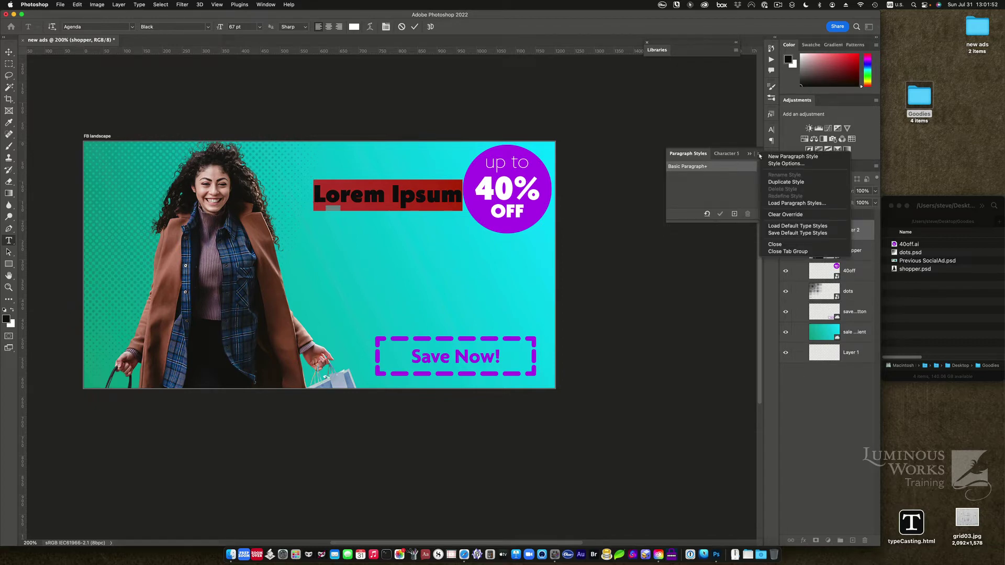
left_click(805, 205)
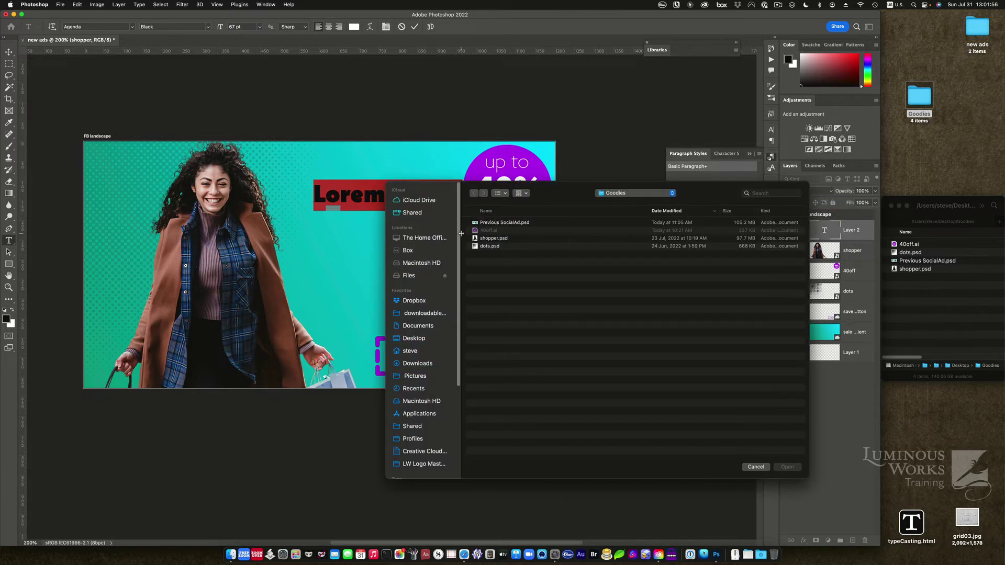
left_click(490, 223)
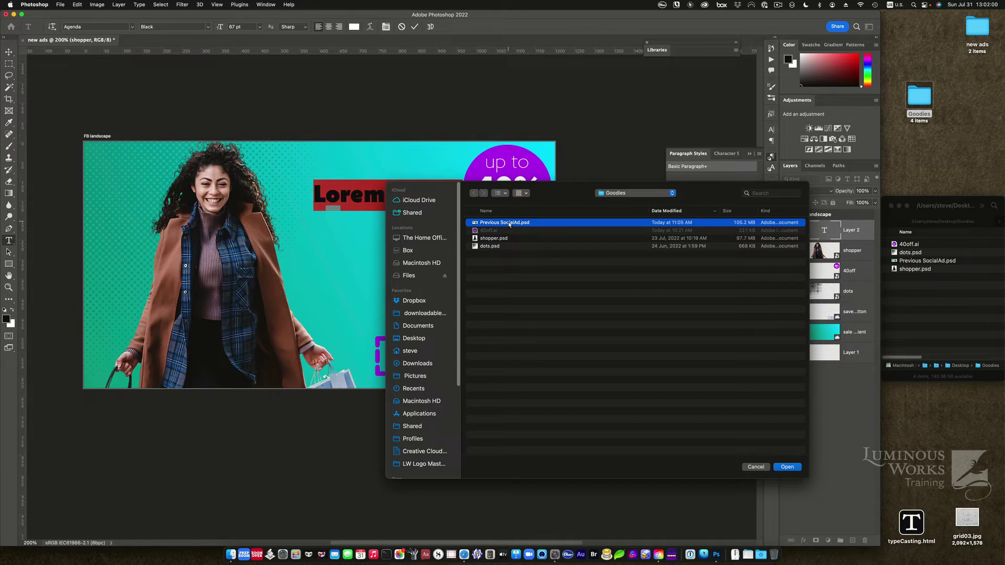
double_click(509, 224)
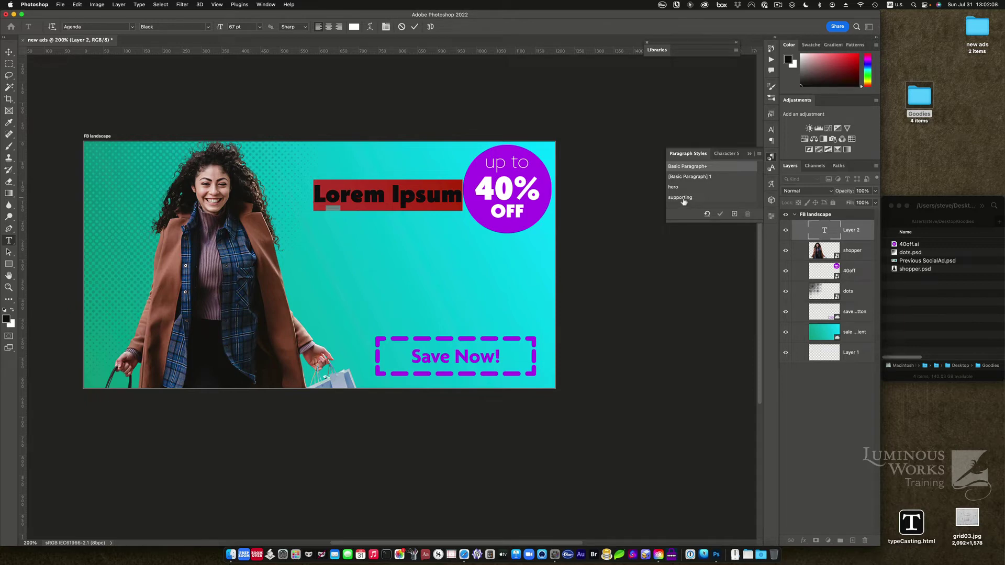
left_click(684, 197)
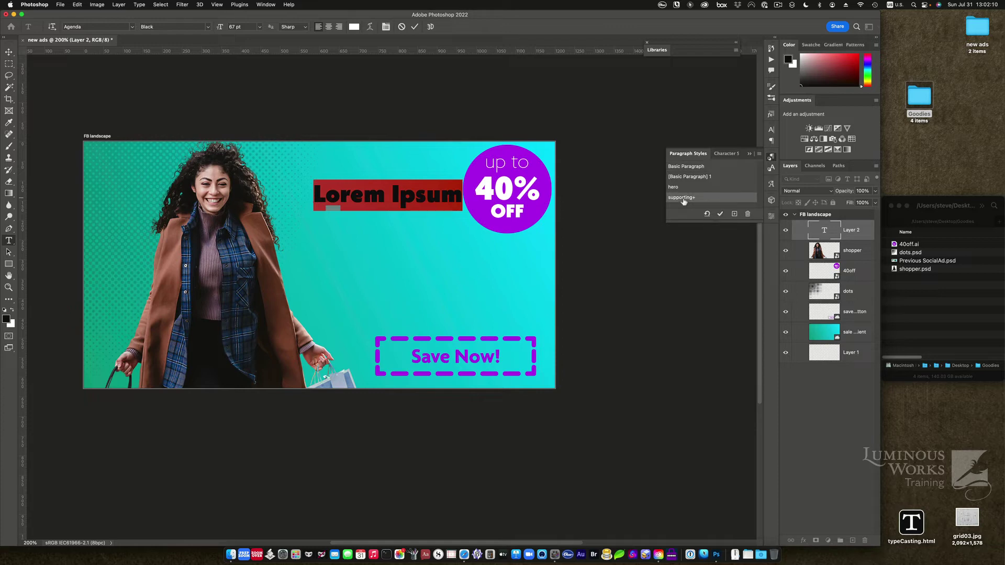
left_click(708, 215)
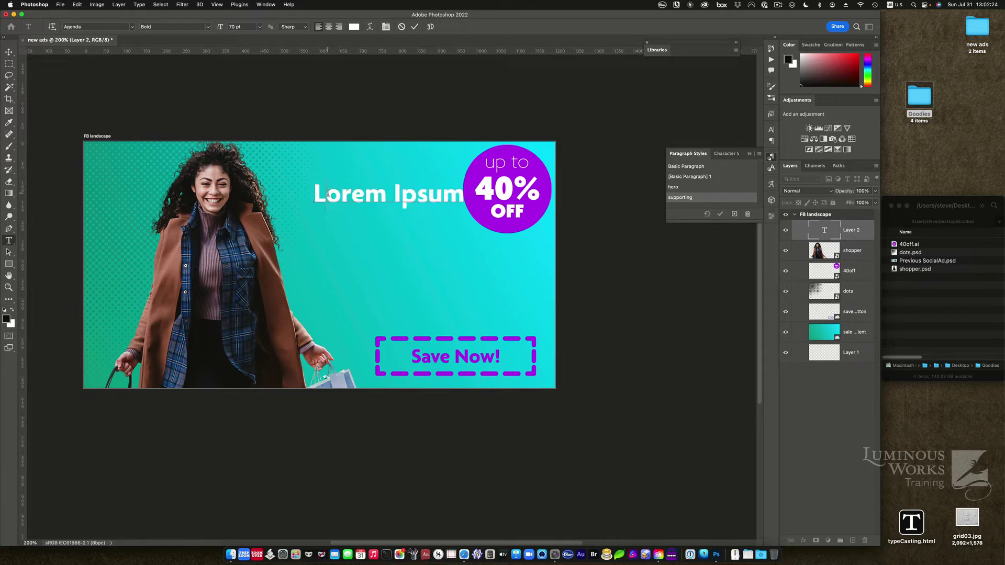
Step: Replace the placeholder headline with 'Semi-annual' and 'members-only SALE' on two lines
double_click(328, 195)
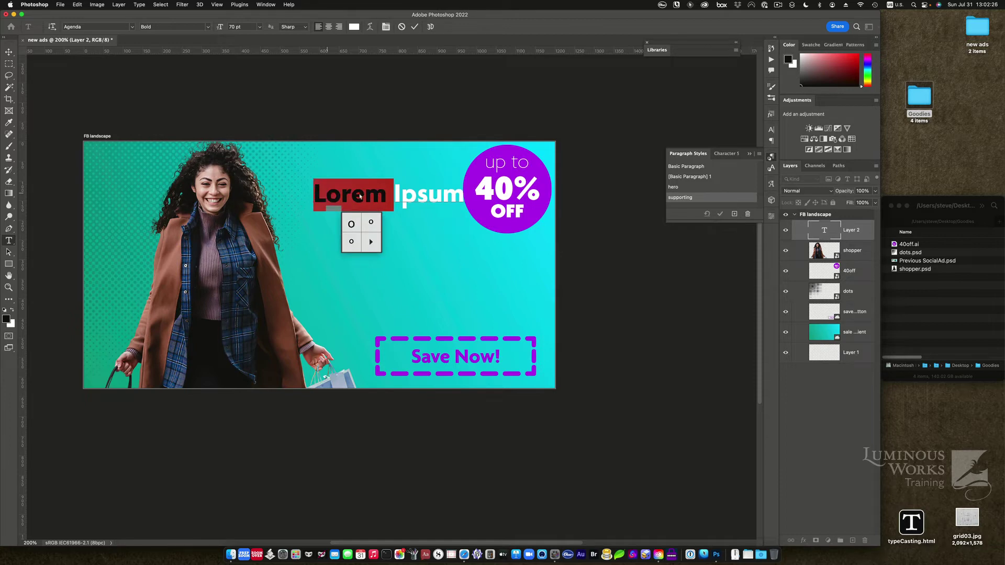
left_click(360, 196)
triple_click(376, 194)
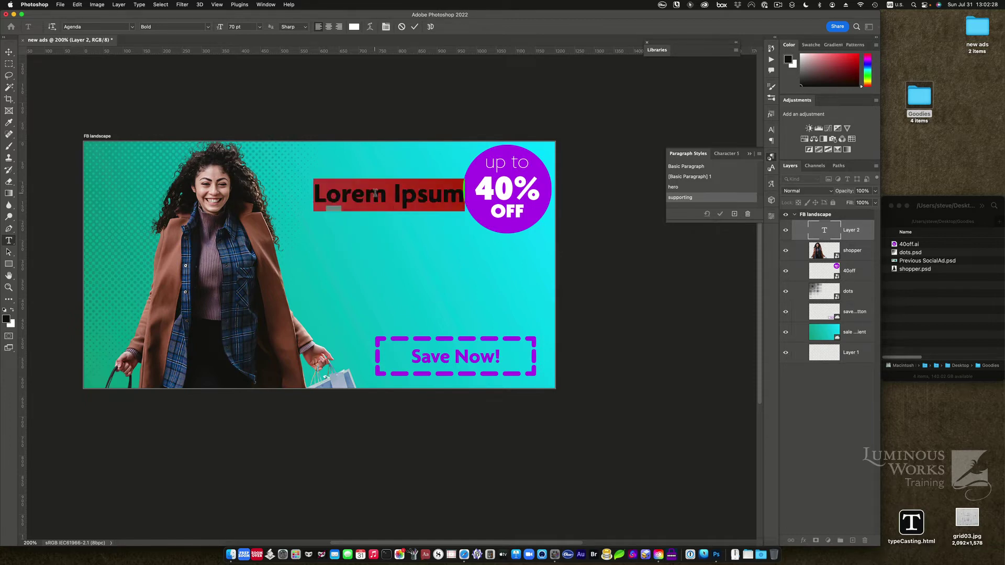
type("Semi-an")
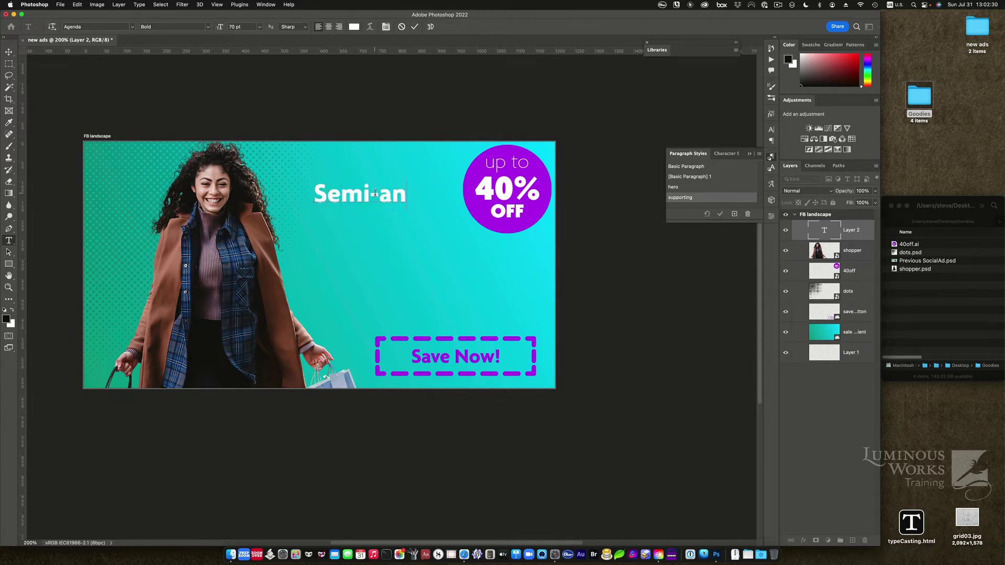
type("nual")
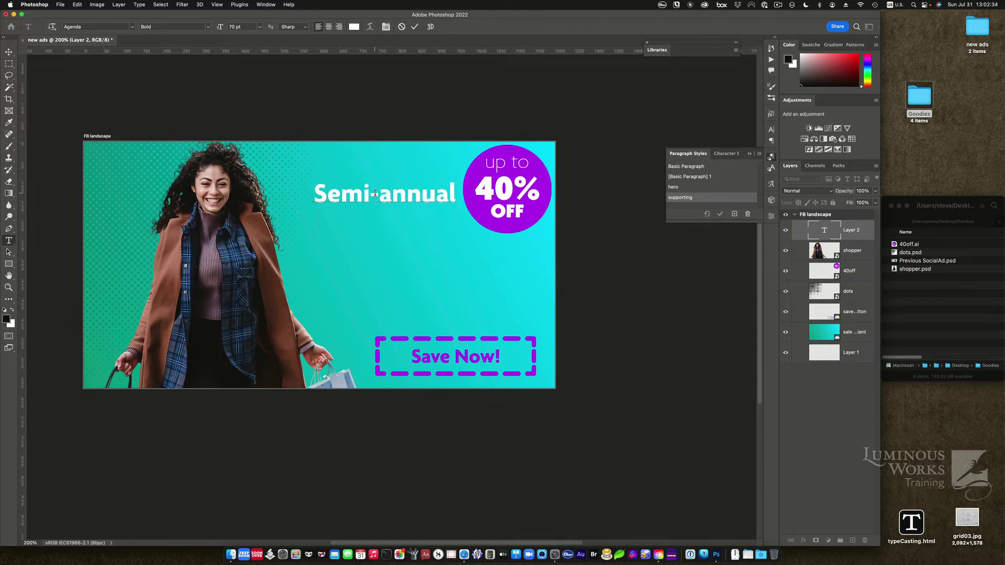
key("Return")
type("members")
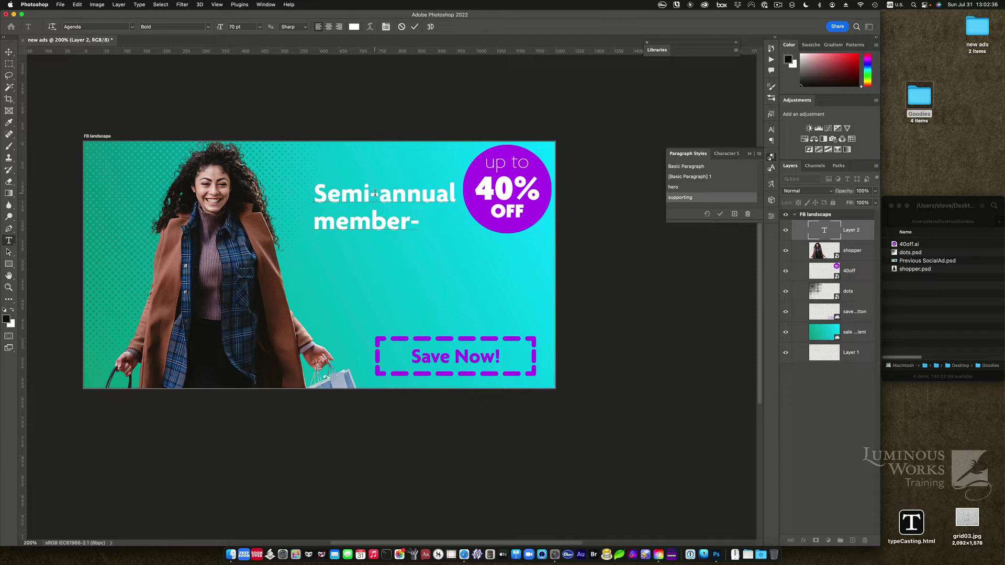
type("-only ")
type("SALE")
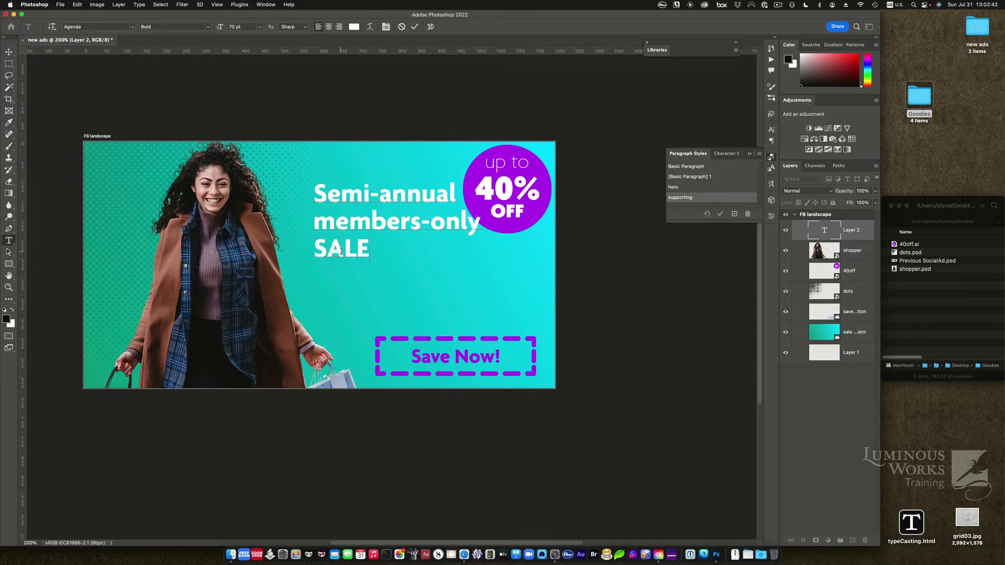
Step: Apply the hero style to SALE, nudge the headline block slightly left, and commit
double_click(340, 252)
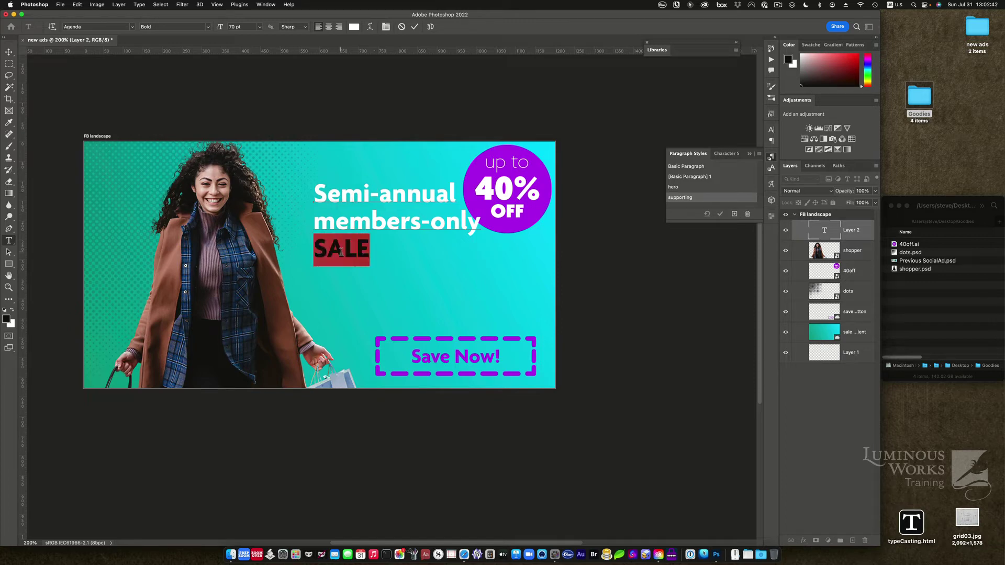
left_click(682, 190)
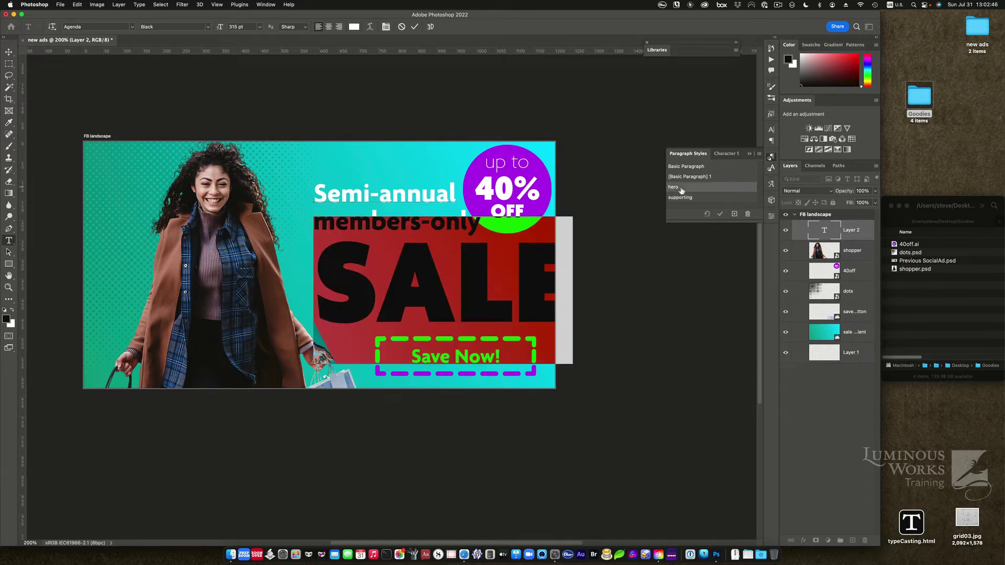
left_click_drag(362, 166, 338, 163)
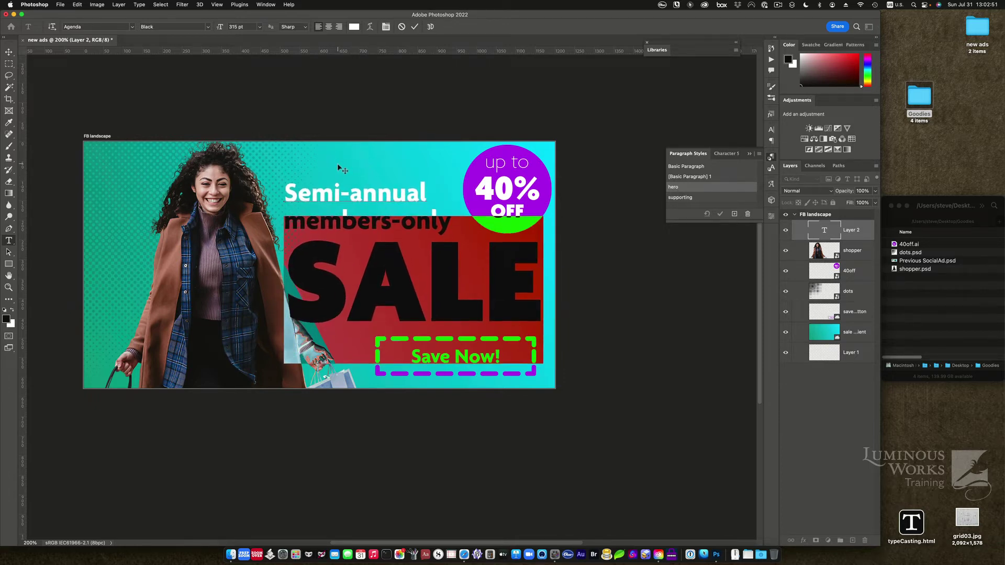
left_click(411, 153)
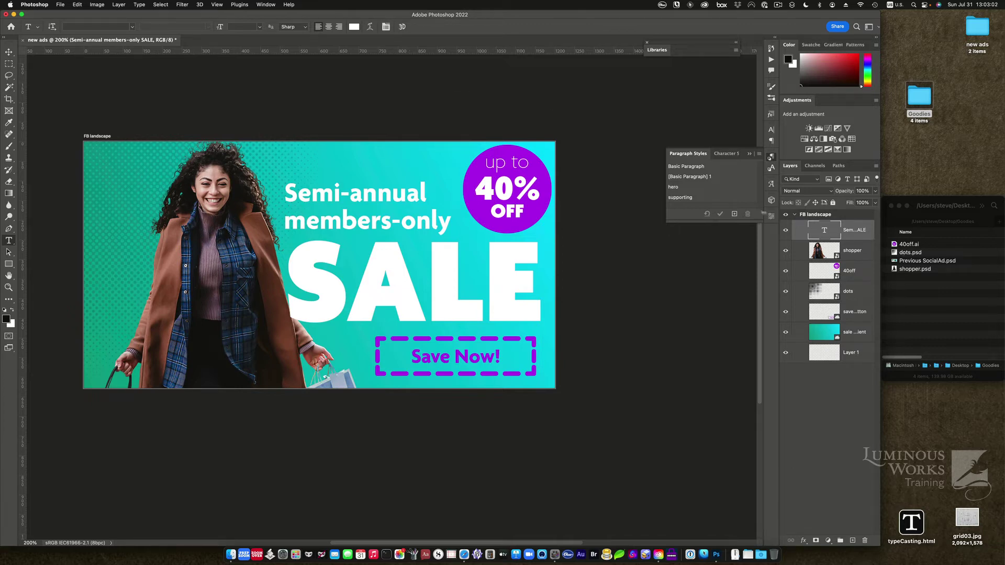
Step: Delete the empty Layer 1 from FB landscape, then reselect the FB landscape artboard
left_click(773, 216)
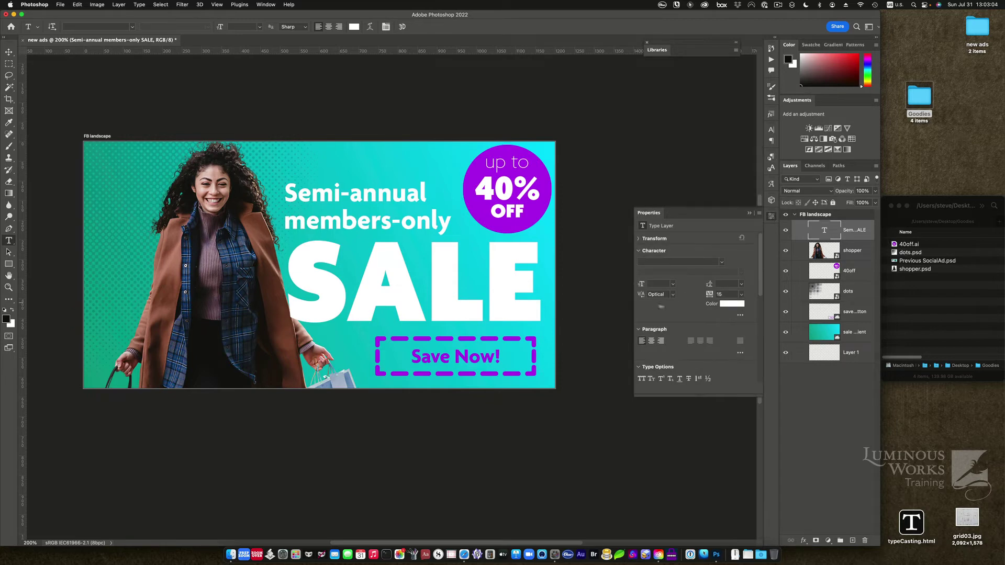
left_click(834, 217)
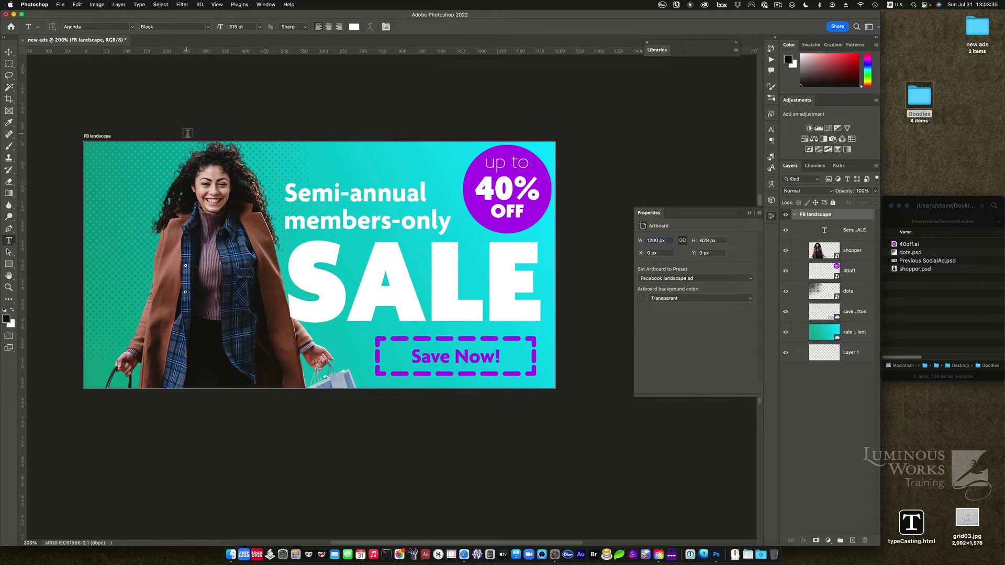
scroll(191, 158, "down", 2)
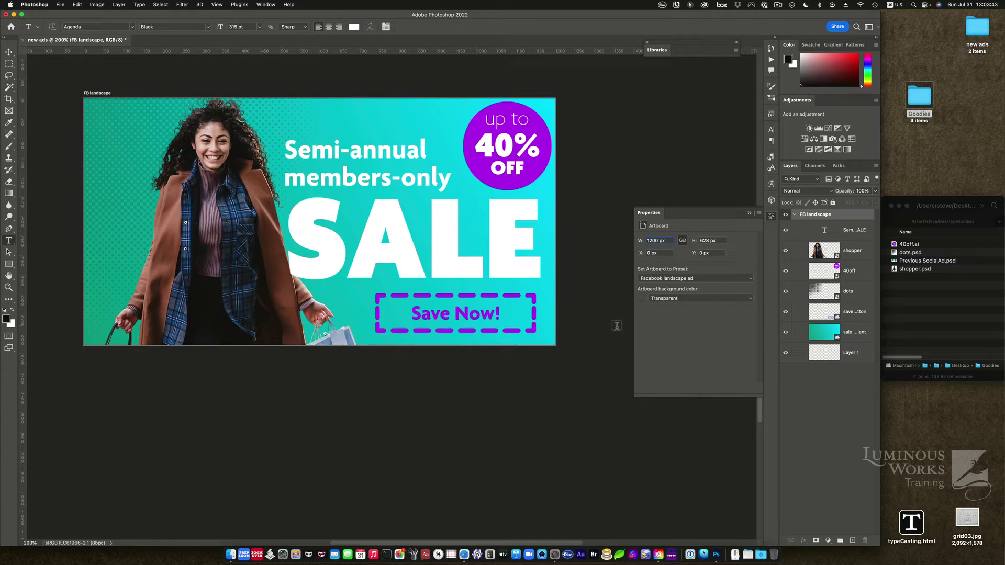
left_click(862, 359)
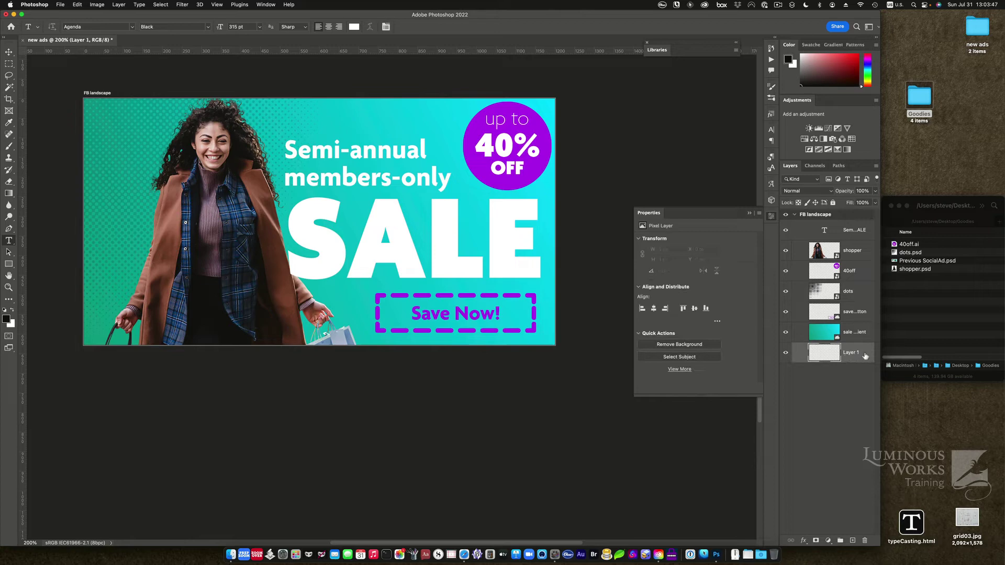
key("Delete")
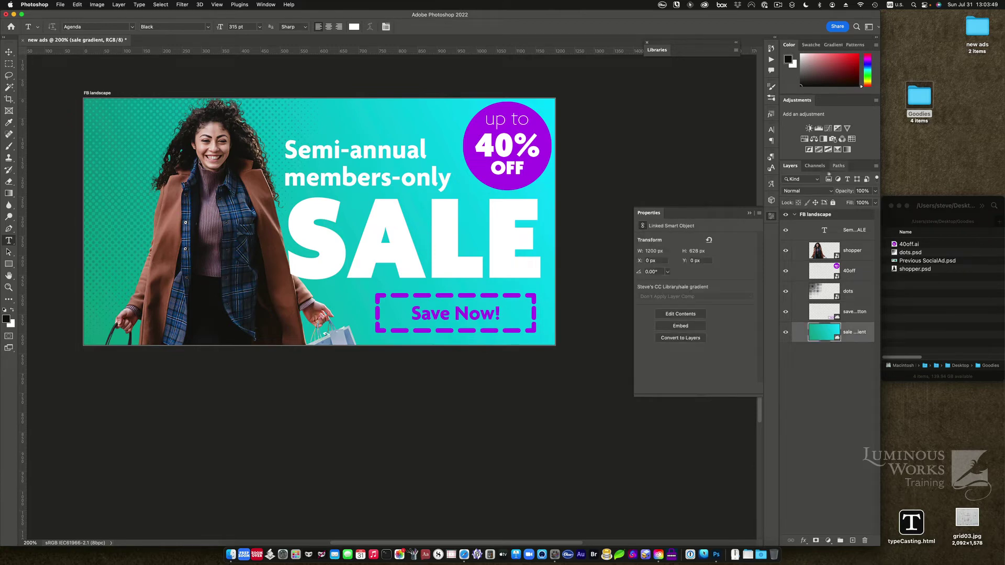
left_click(816, 217)
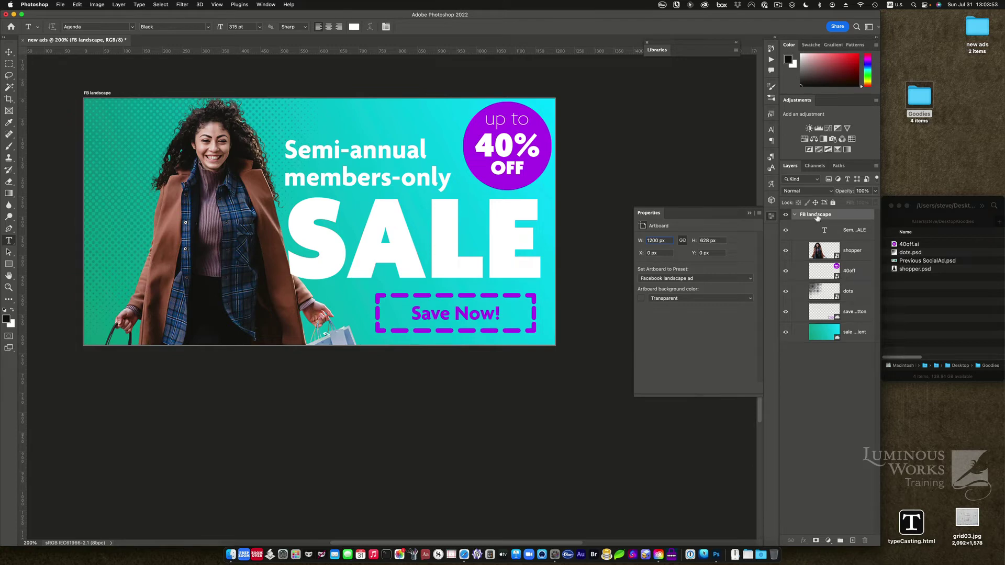
Step: Duplicate the FB landscape artboard under the name 'IG landscape'
left_click(877, 167)
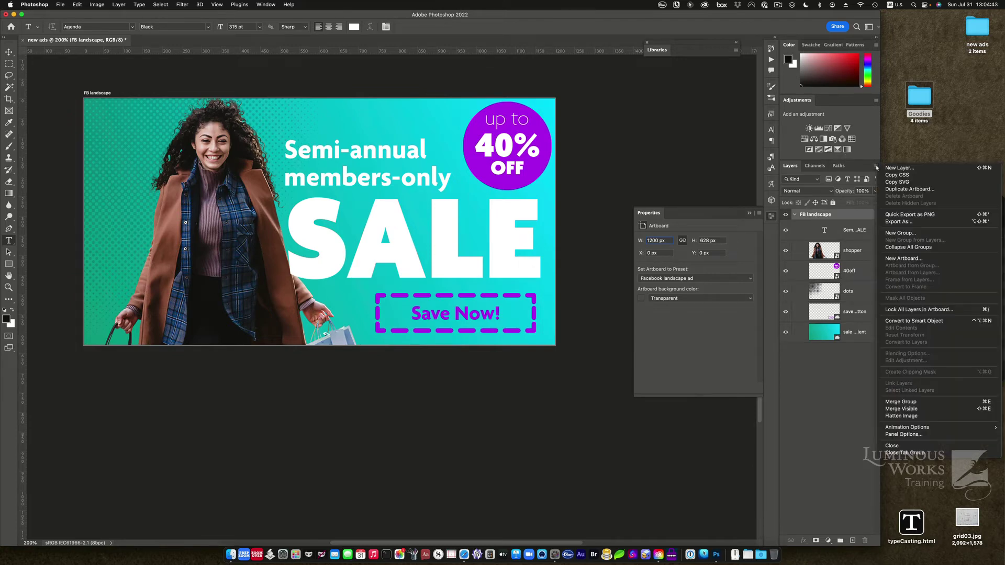
left_click(896, 190)
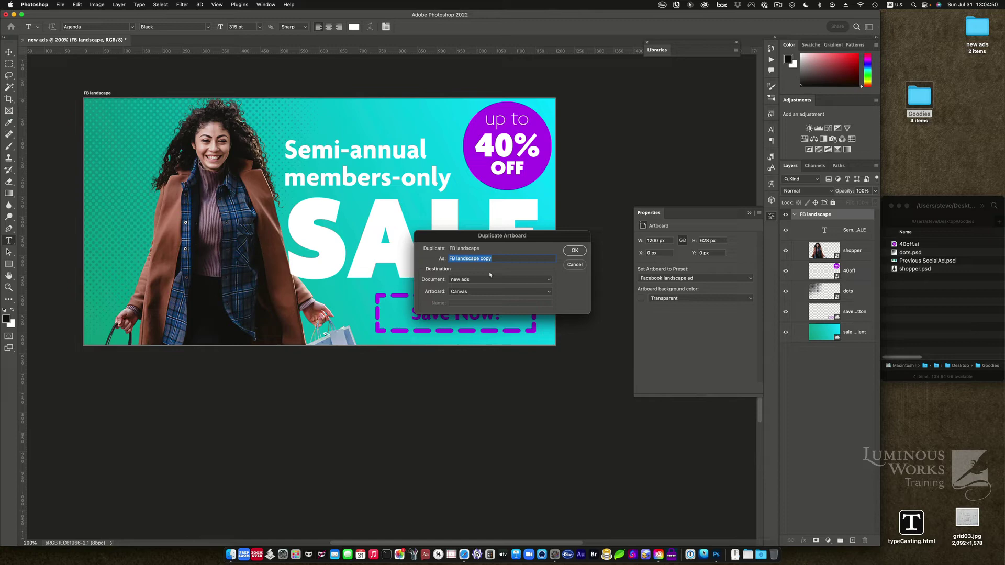
type("IG landscape")
left_click(574, 251)
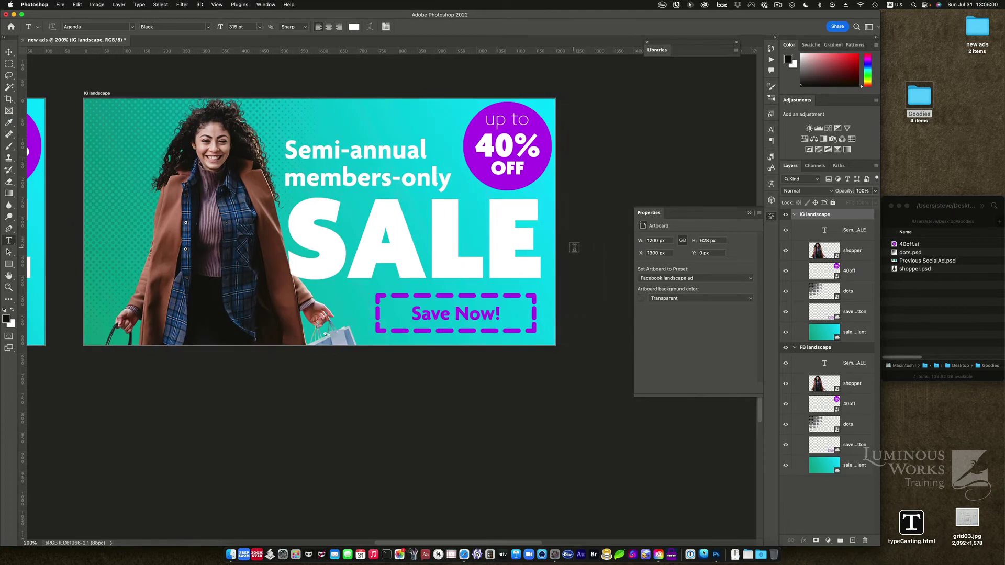
Step: Zoom out and set the IG landscape artboard to W 1080 px and H 566 px
key("super+minus")
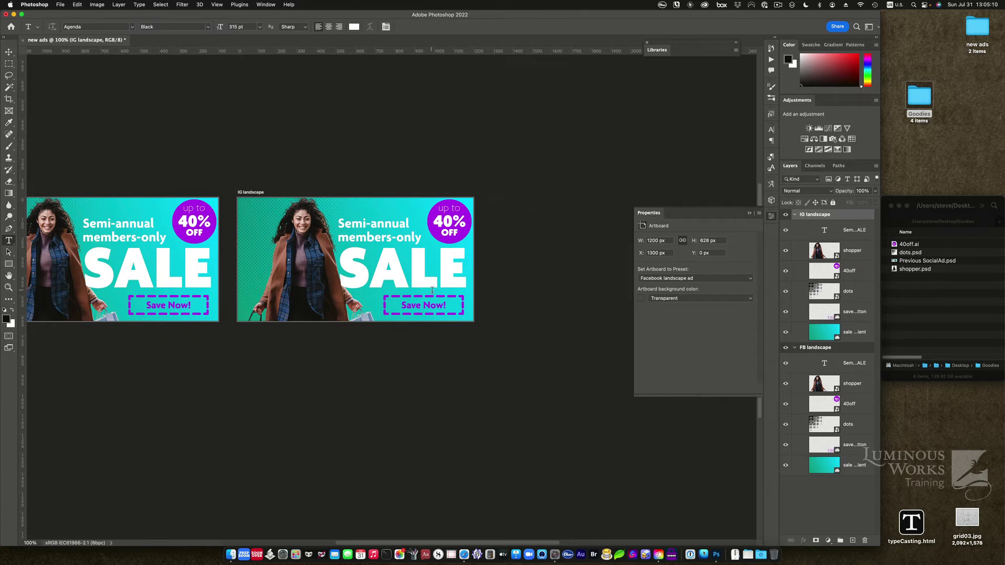
left_click(653, 240)
type("1080")
key("Tab")
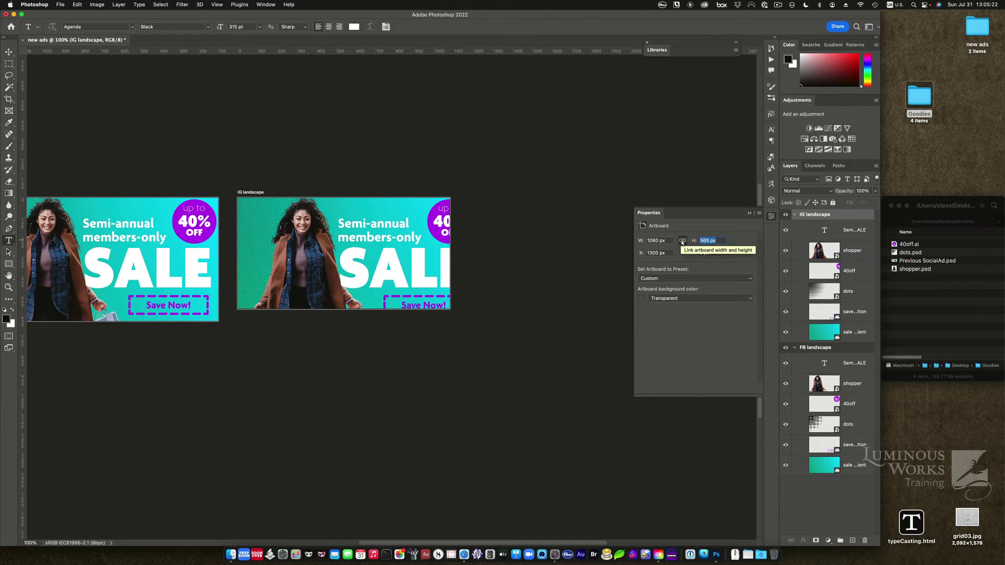
left_click(709, 242)
key("BackSpace")
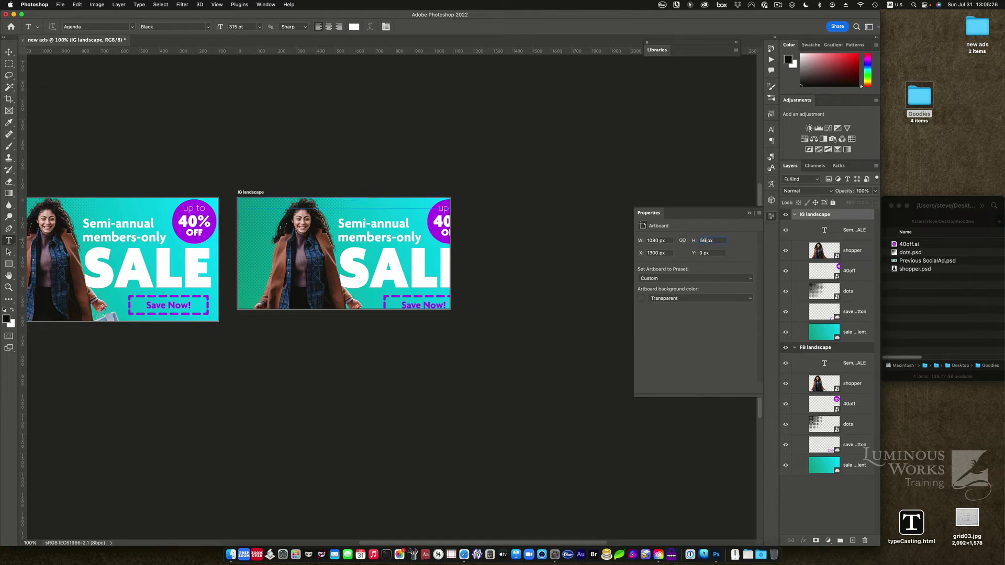
type("6")
Step: Select all IG landscape layers and scale them down to about 91% to fit
left_click(850, 230)
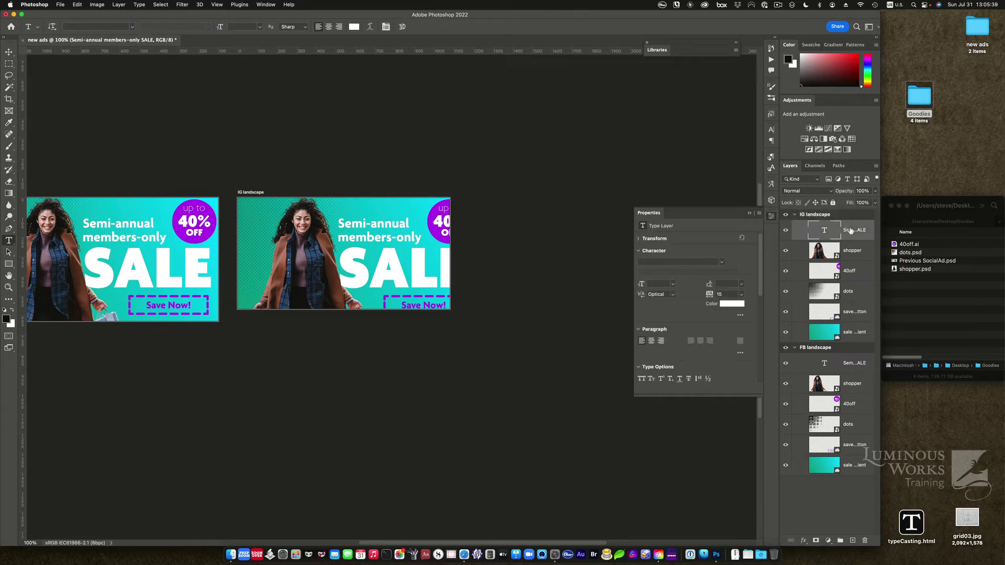
left_click(854, 330, "shift")
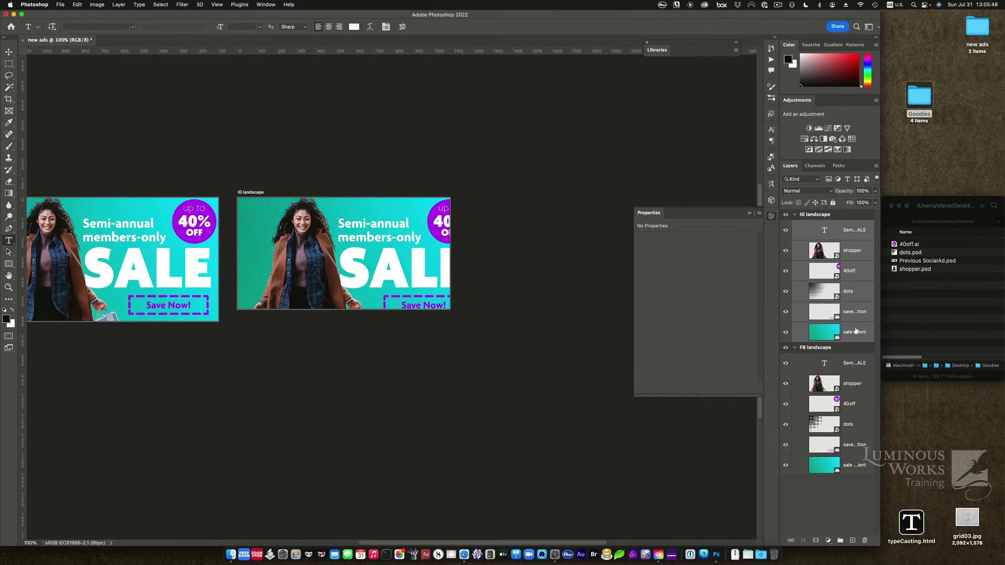
key("super+t")
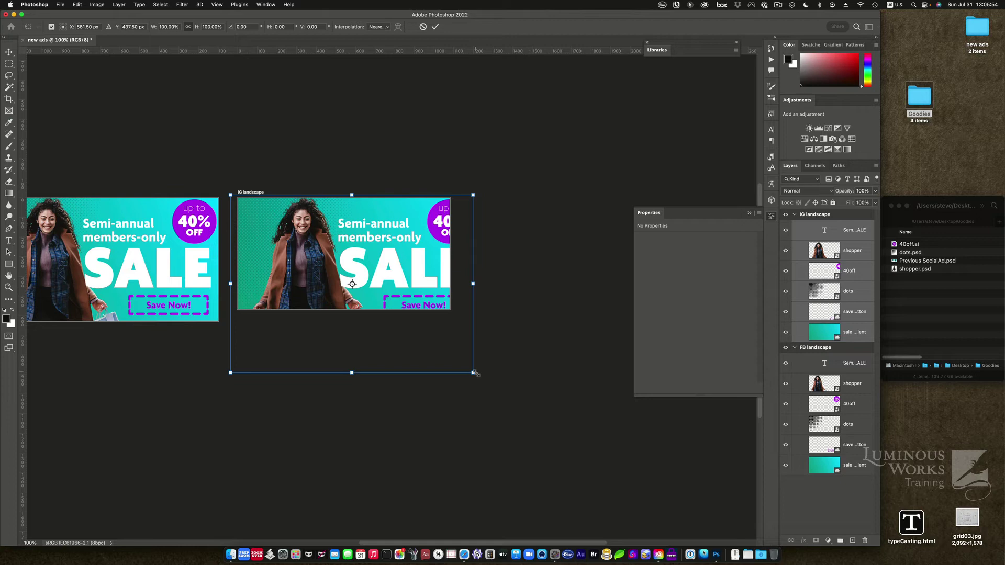
left_click_drag(474, 373, 453, 356)
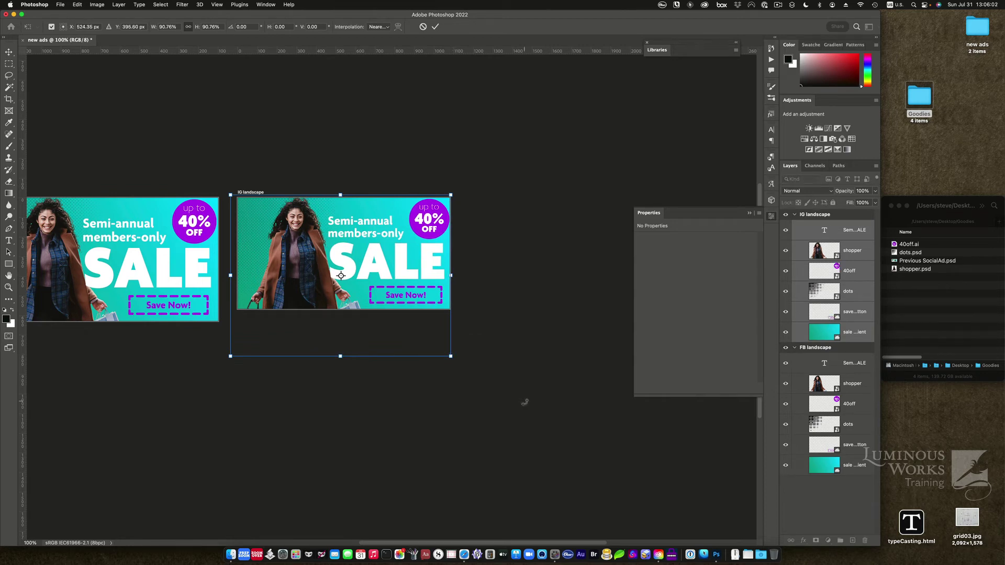
key("Return")
key("t")
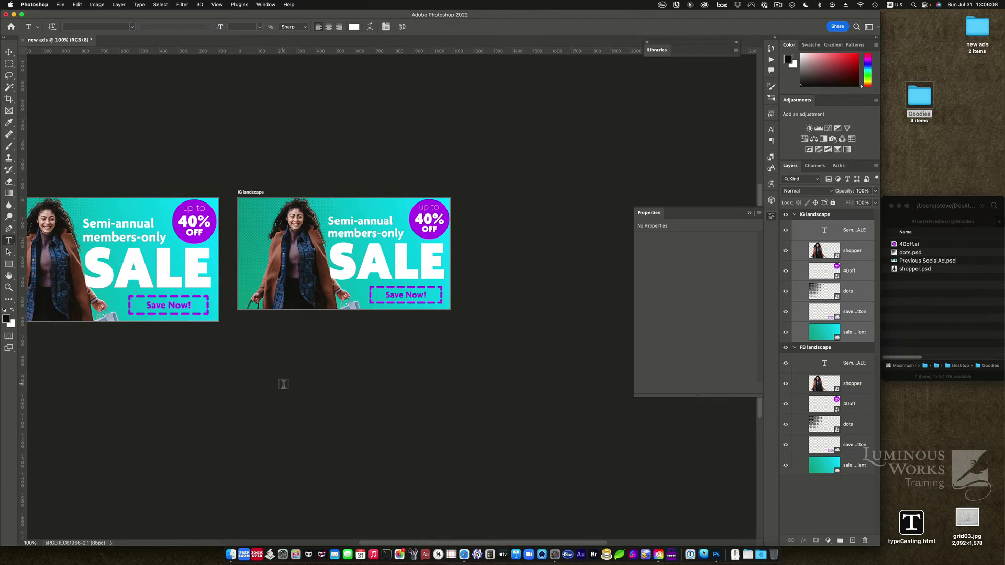
left_click_drag(282, 384, 361, 312)
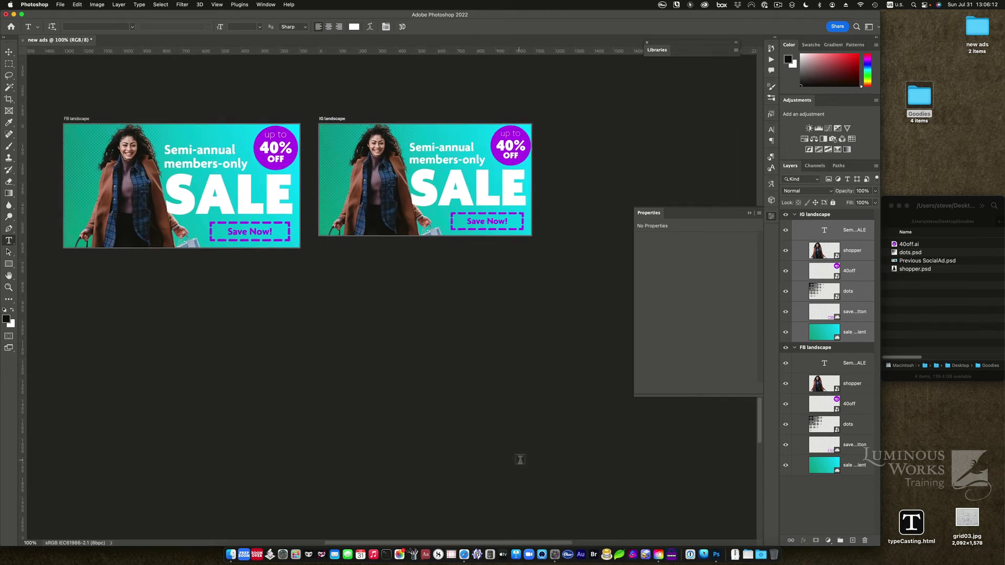
Step: Create a new white 1080 × 1080 px artboard named 'IG Square' and bring it into view
left_click(876, 167)
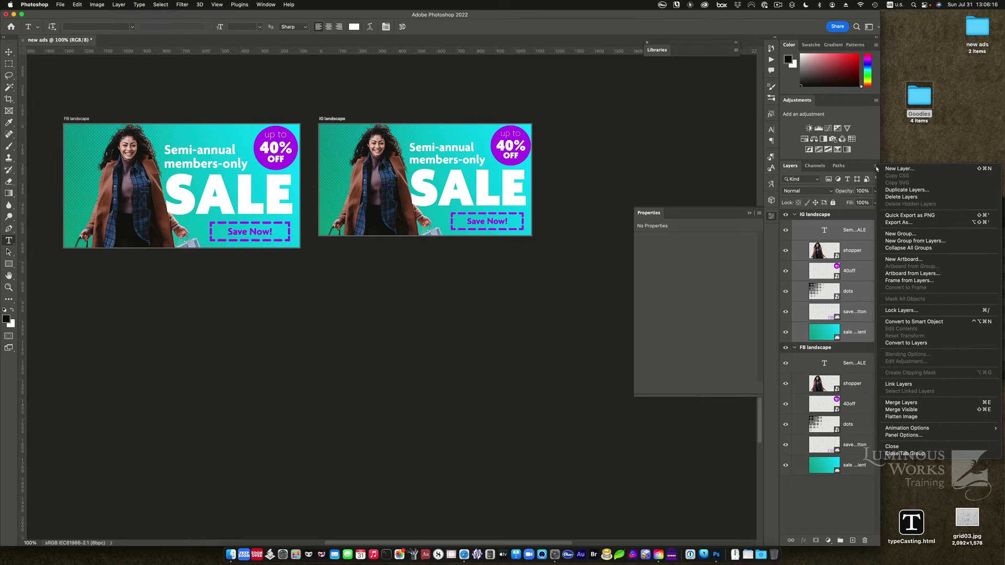
left_click(922, 260)
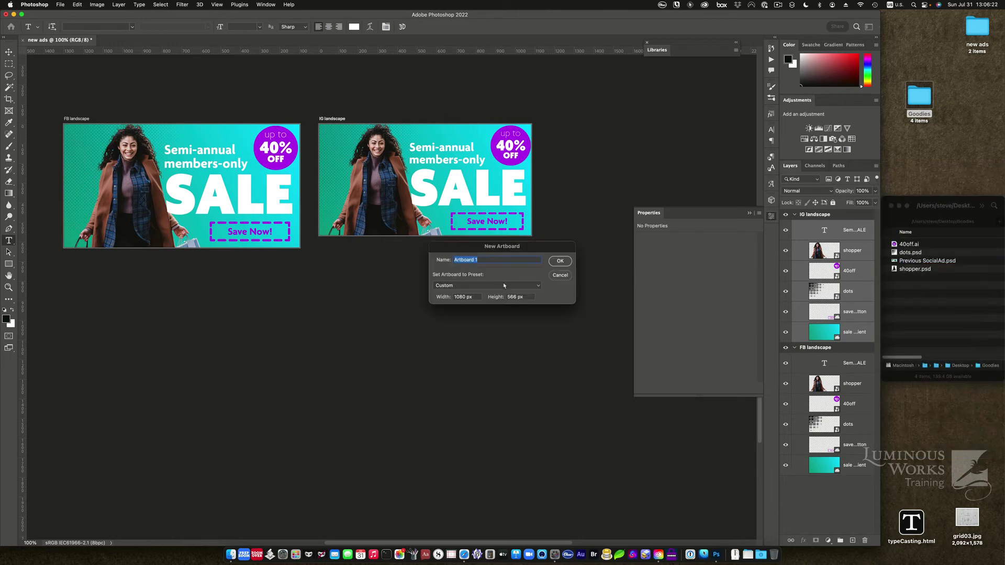
type("IF")
type(" Square")
double_click(512, 297)
type("1080")
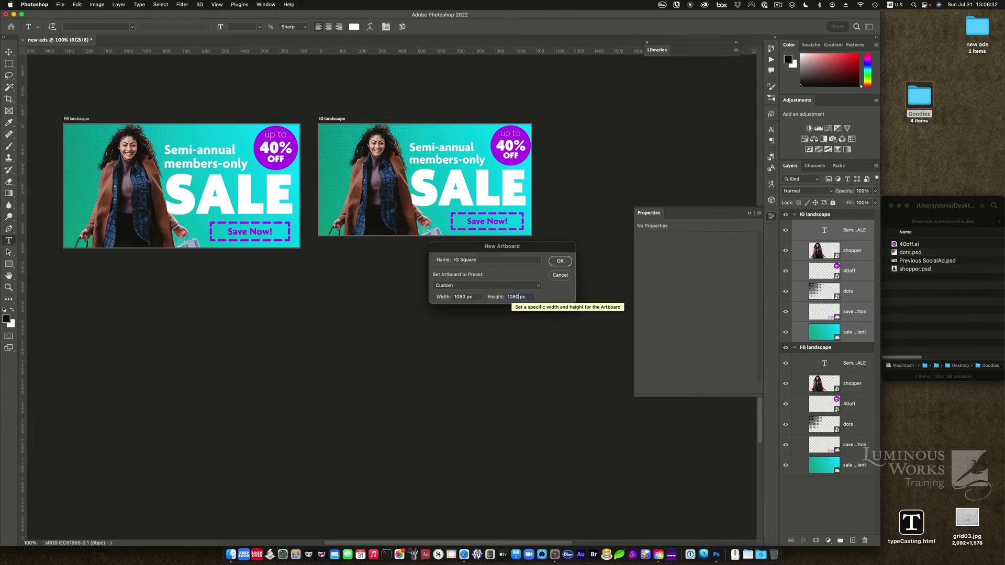
key("Return")
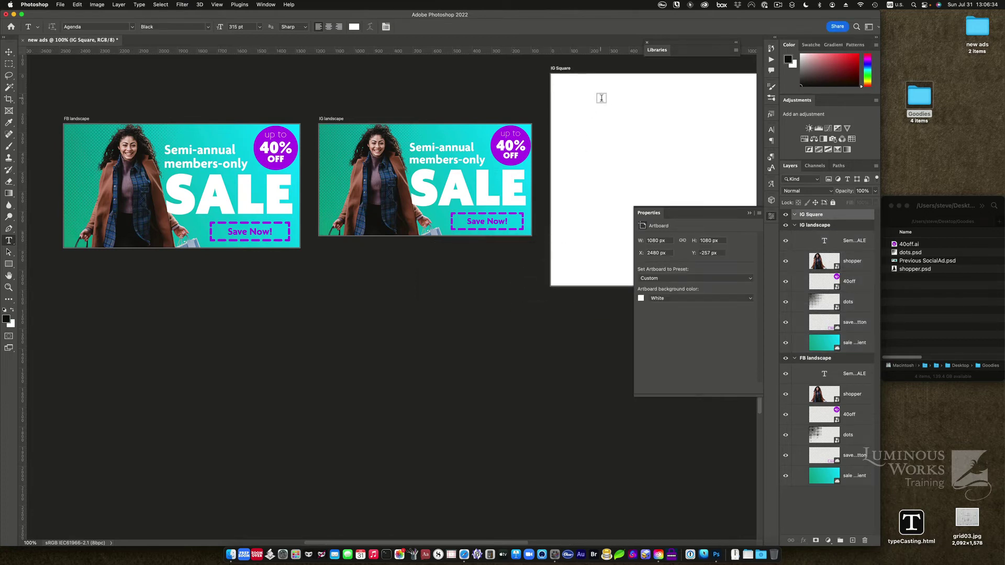
left_click_drag(549, 269, 469, 271)
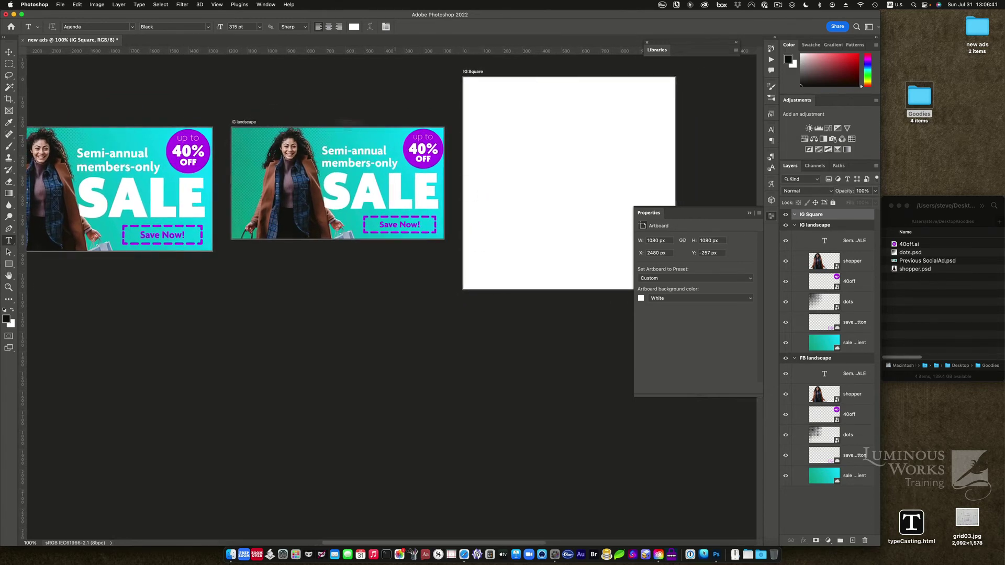
Step: Collapse IG landscape and Option-drag all six FB landscape layers into the IG Square group
left_click(795, 226)
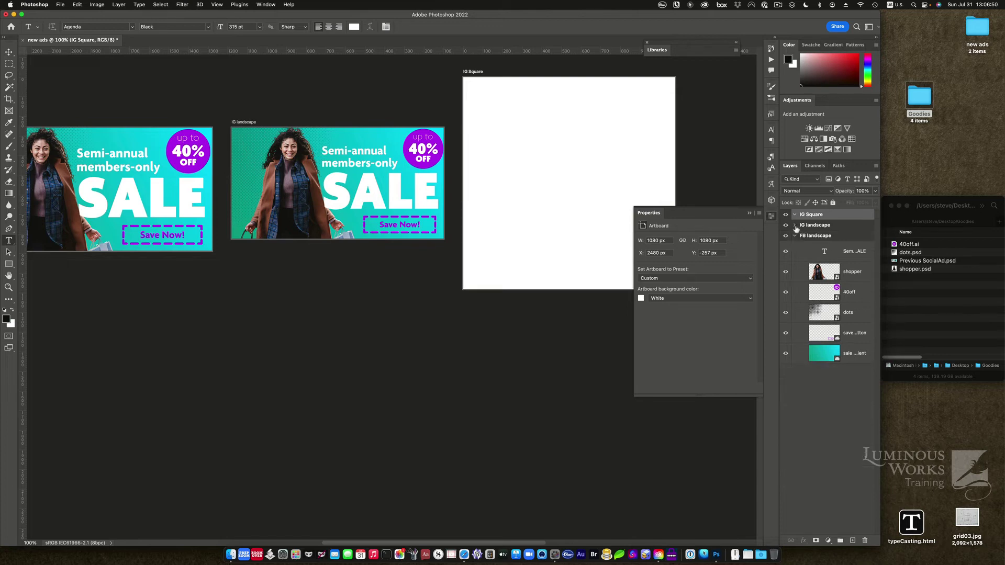
left_click(845, 252)
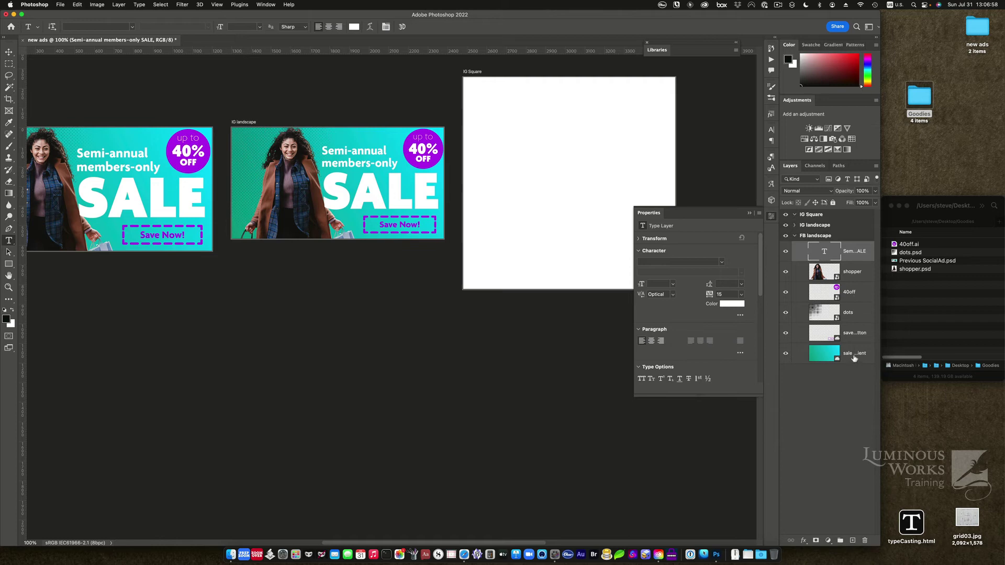
left_click(854, 356, "shift")
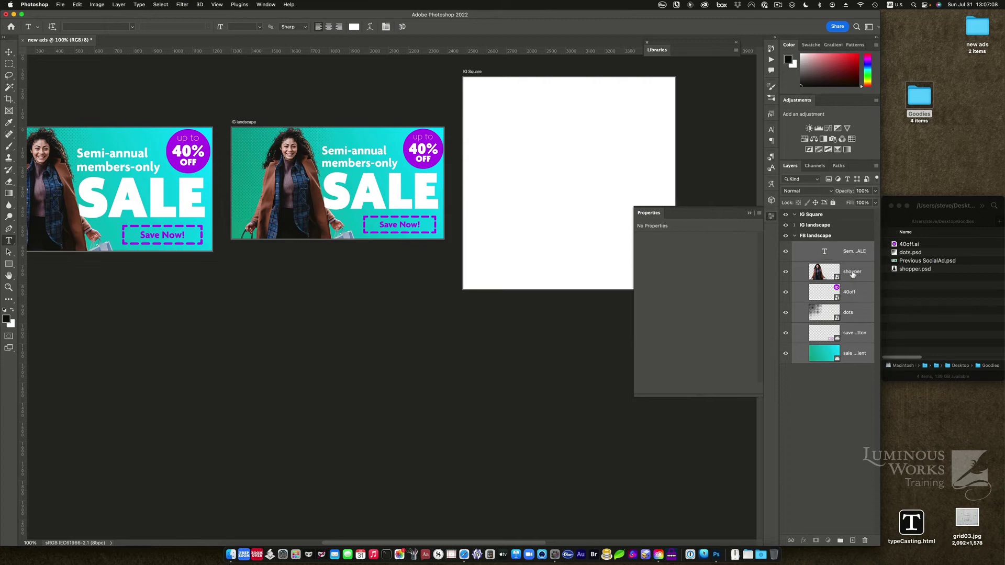
left_click_drag(853, 273, 813, 219)
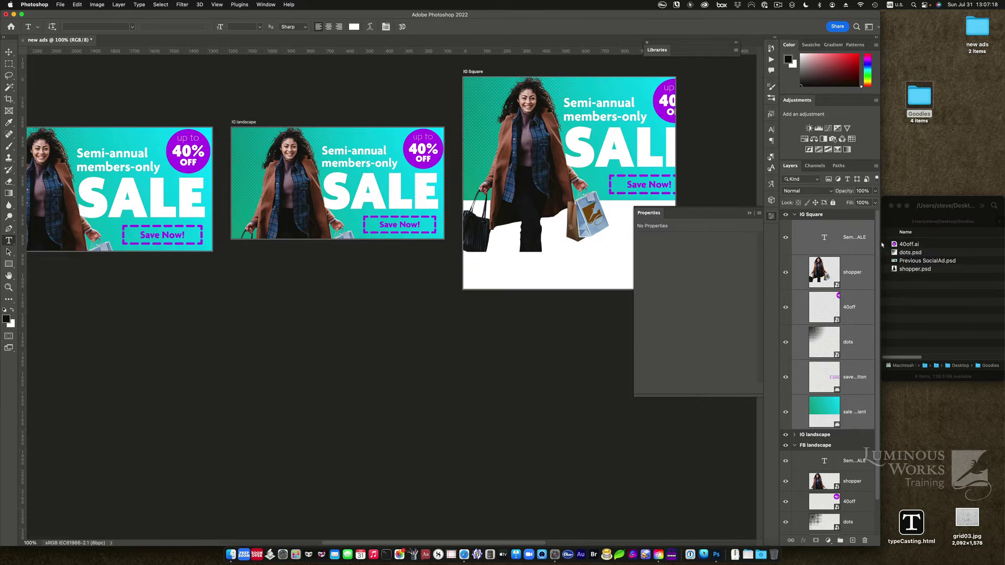
left_click_drag(880, 241, 977, 241)
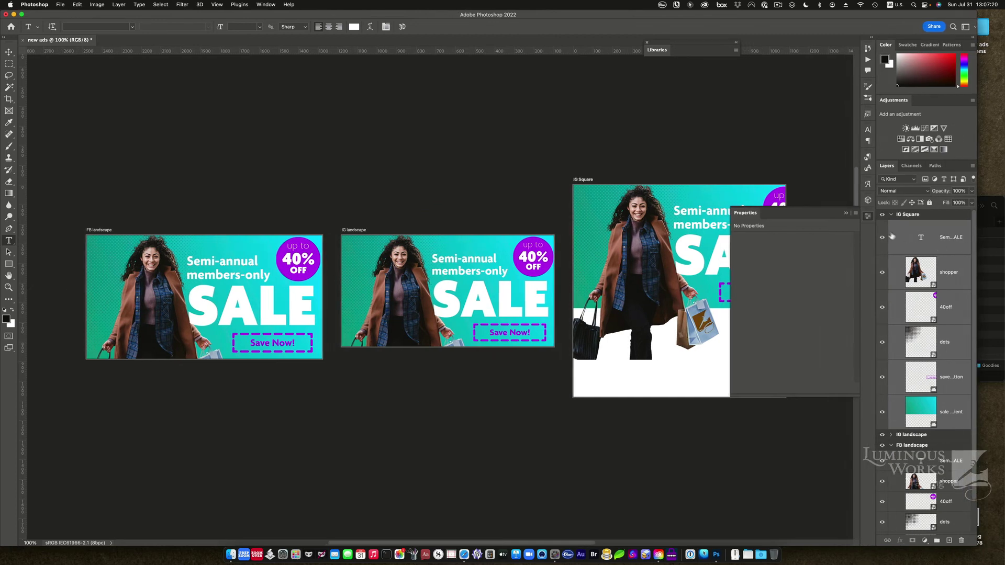
Step: Free-transform the sale gradient layer down to the IG Square artboard's bottom edge
left_click(868, 217)
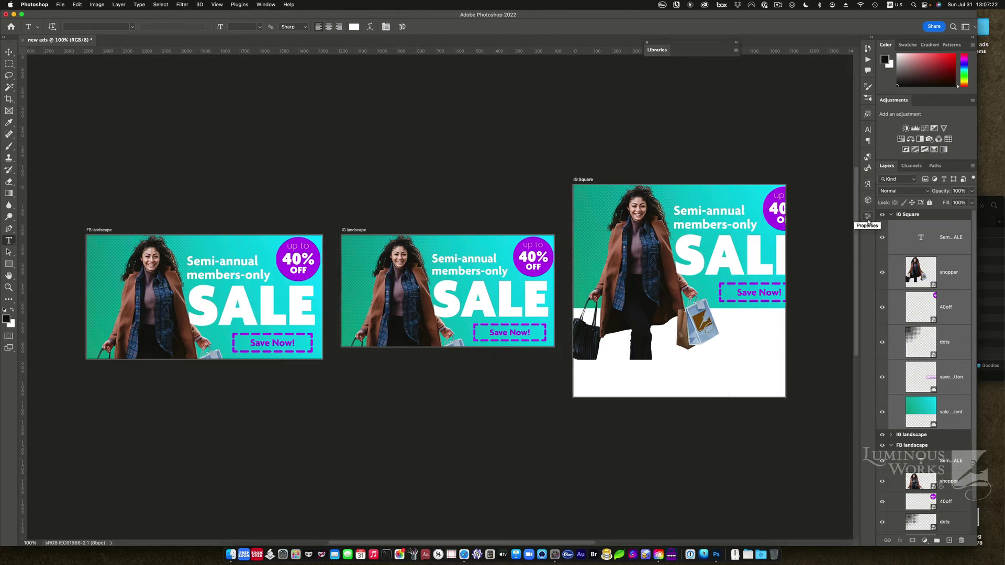
left_click(955, 417)
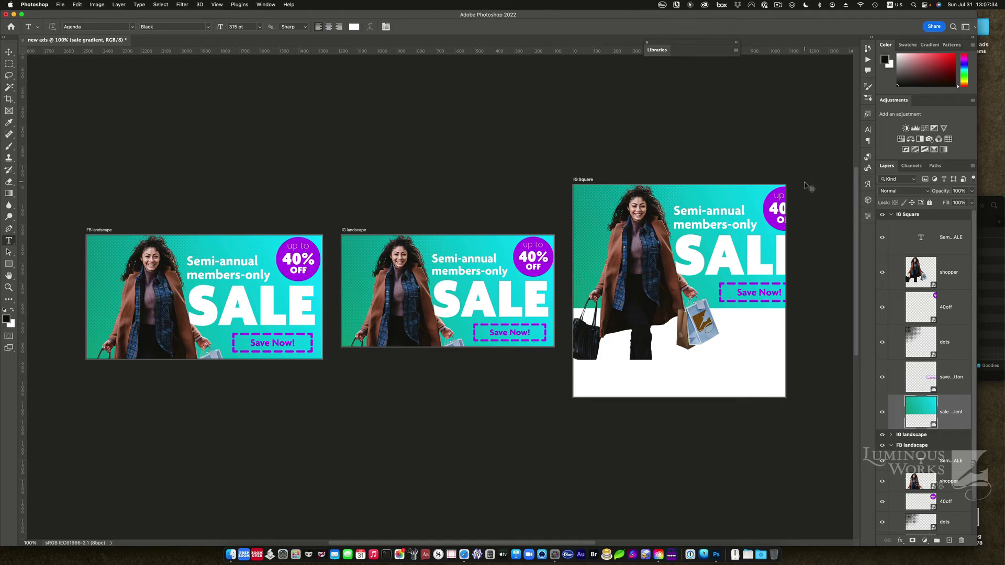
key("super+t")
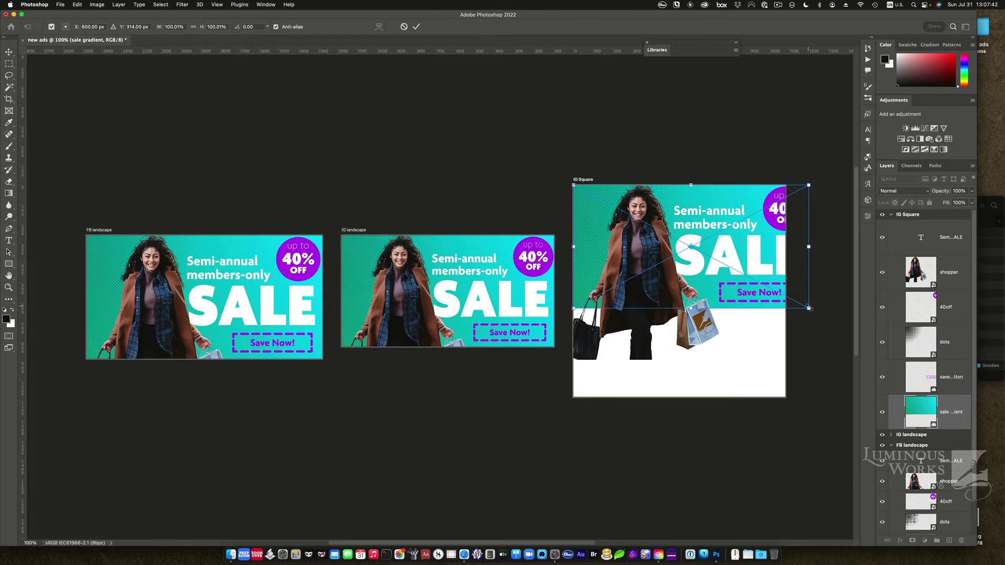
left_click_drag(809, 309, 784, 397)
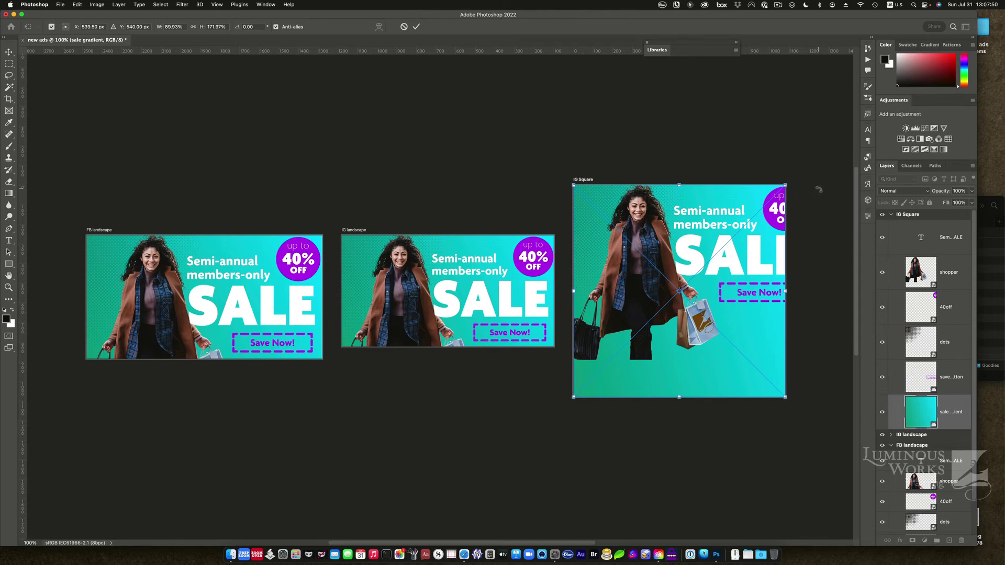
key("Return")
key("t")
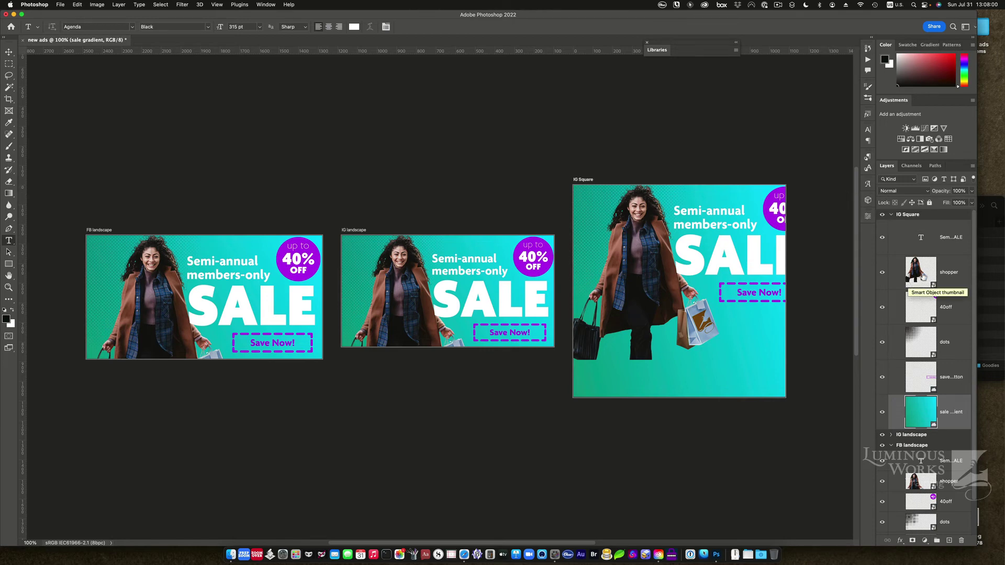
Step: Try moving and enlarging the shopper photo, then cancel that transform
left_click(956, 276)
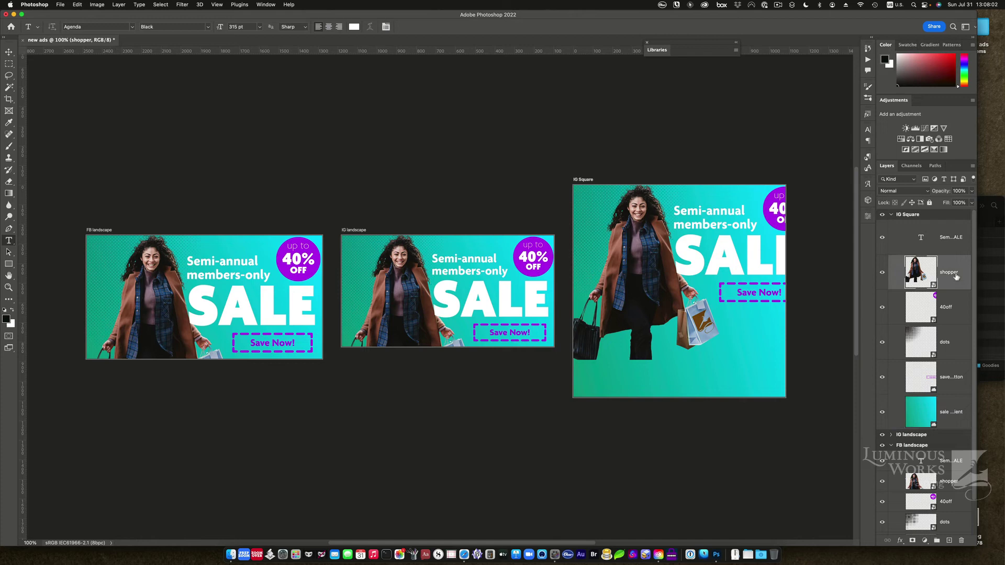
key("super+t")
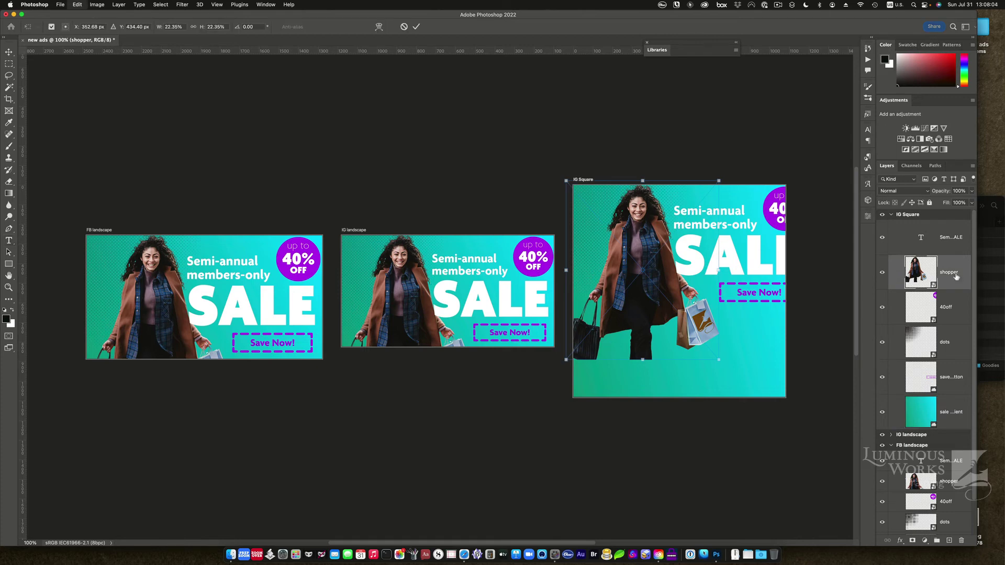
left_click_drag(637, 296, 626, 334)
left_click_drag(706, 218, 694, 186)
key("Escape")
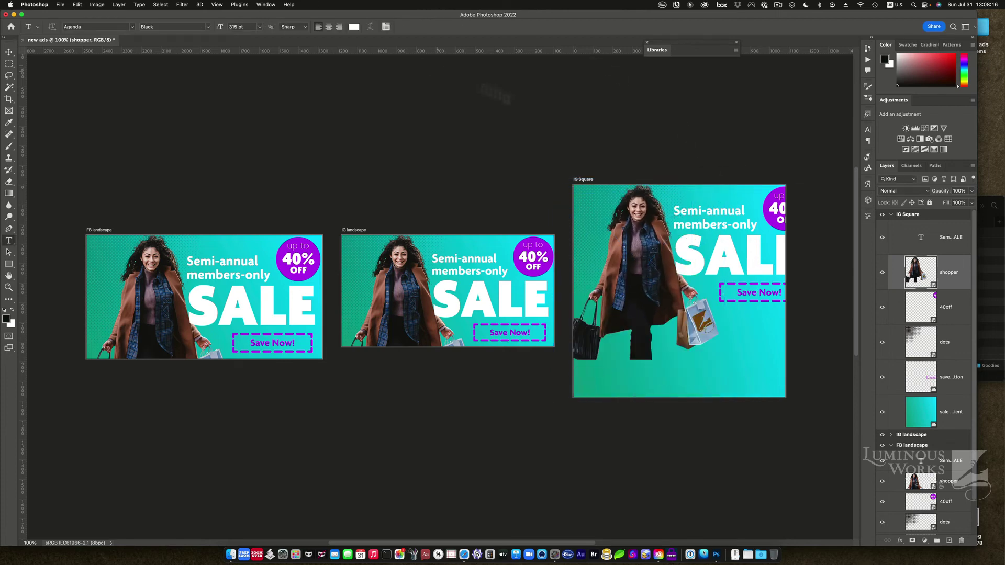
Step: Scale the shopper photo proportionally to about 27%, shift it left, and commit
key("super+t")
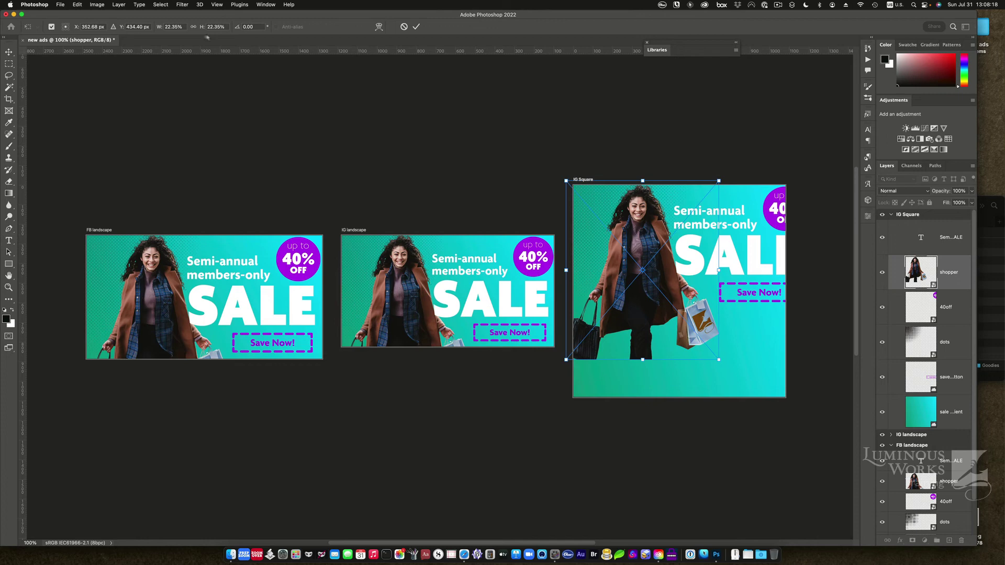
left_click(193, 27)
left_click_drag(719, 360, 755, 402)
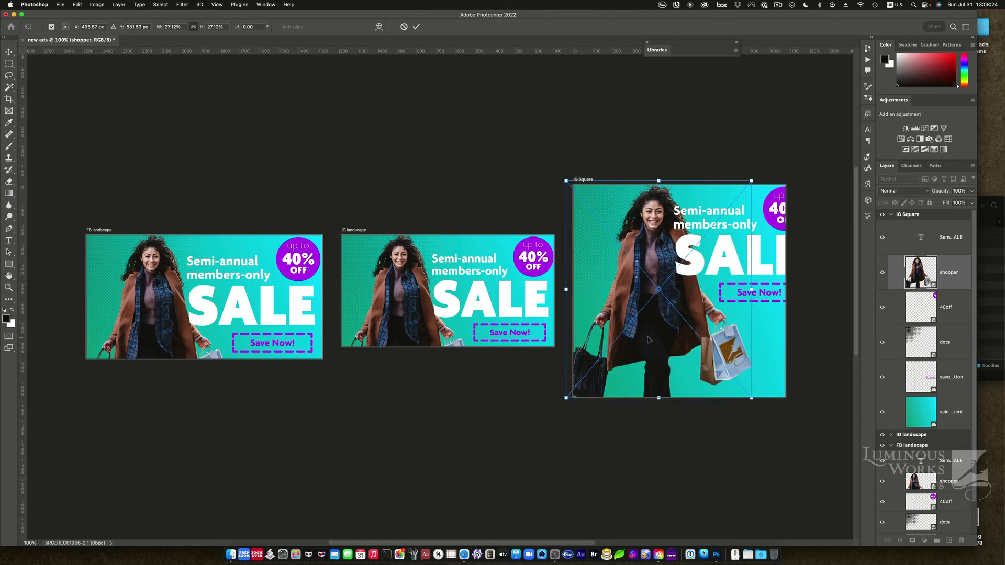
left_click_drag(659, 340, 615, 342)
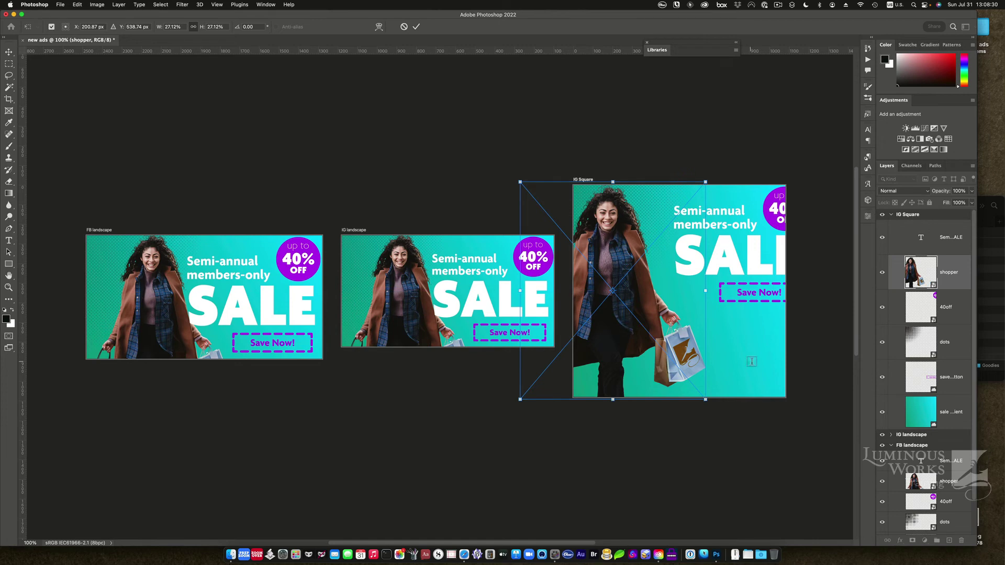
key("Return")
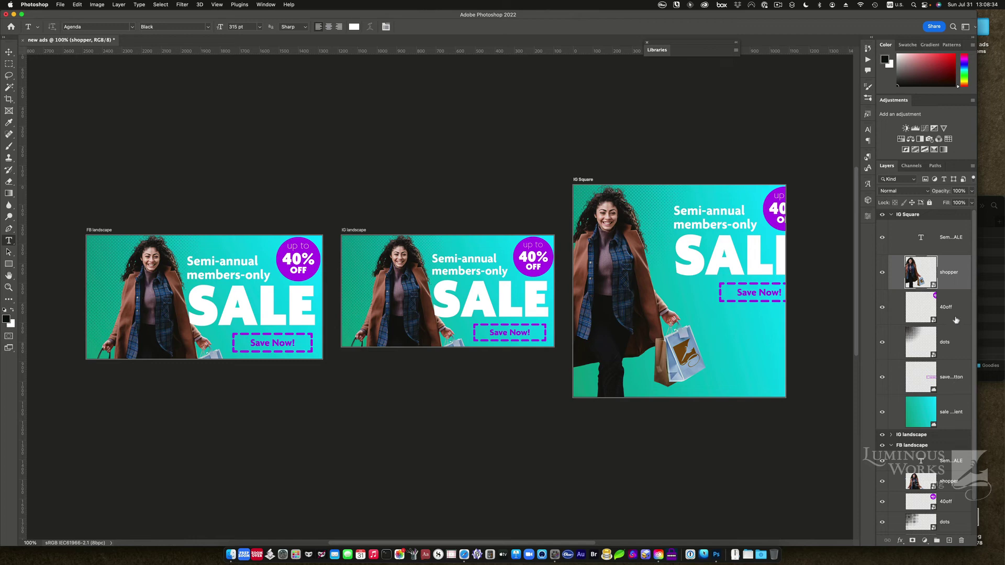
Step: Move the Semi-annual members-only SALE text layer left and down with the Move tool
left_click(953, 250)
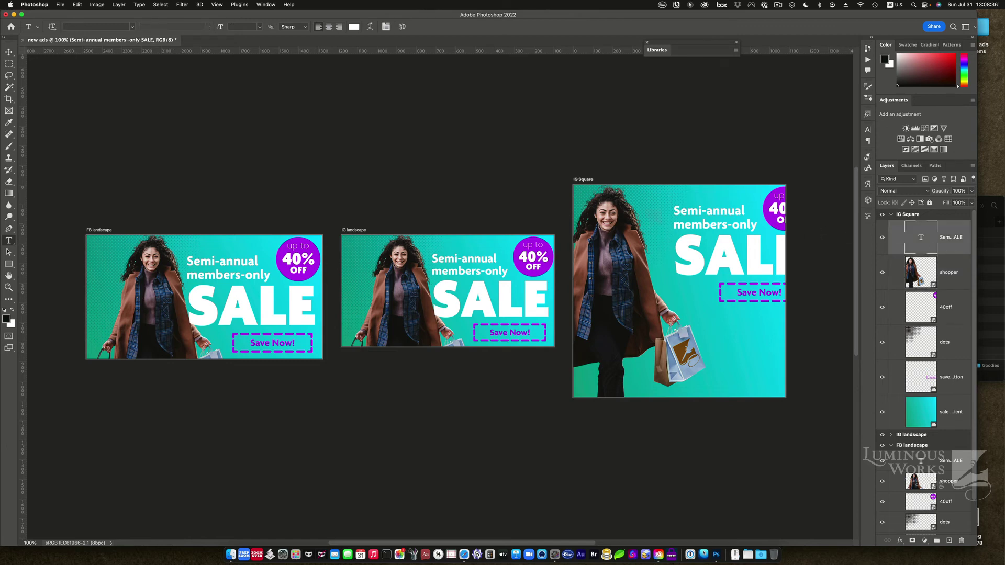
key("v")
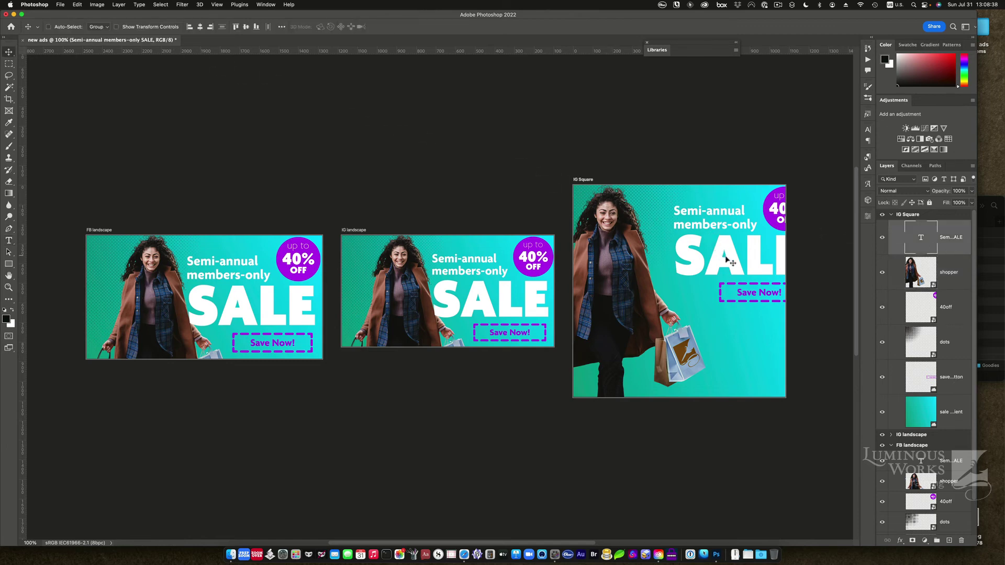
left_click_drag(728, 262, 709, 280)
Step: Drag the 40% OFF badge into the top-right corner and enlarge it to about 130%
left_click(946, 308)
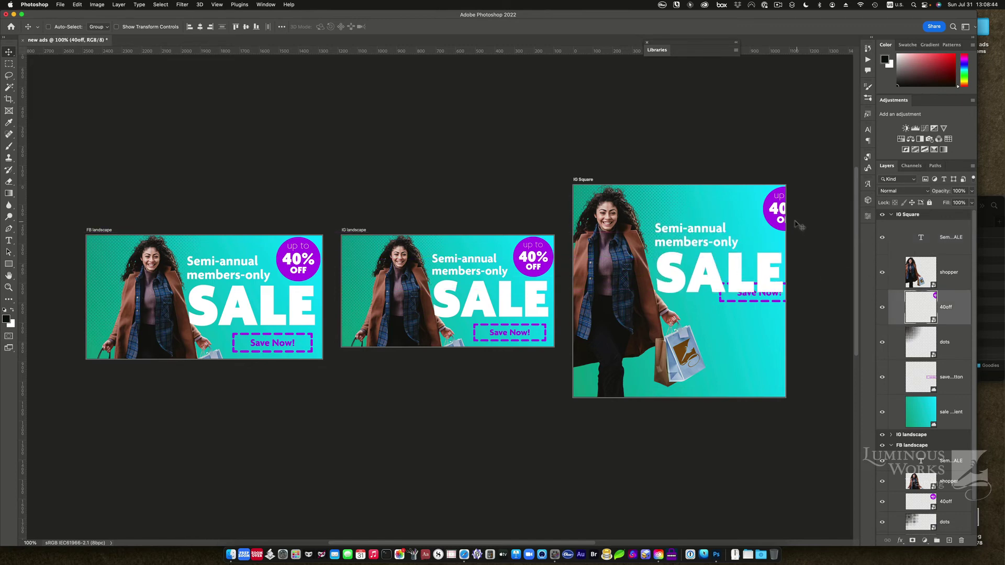
left_click_drag(779, 220, 720, 235)
key("ctrl+t")
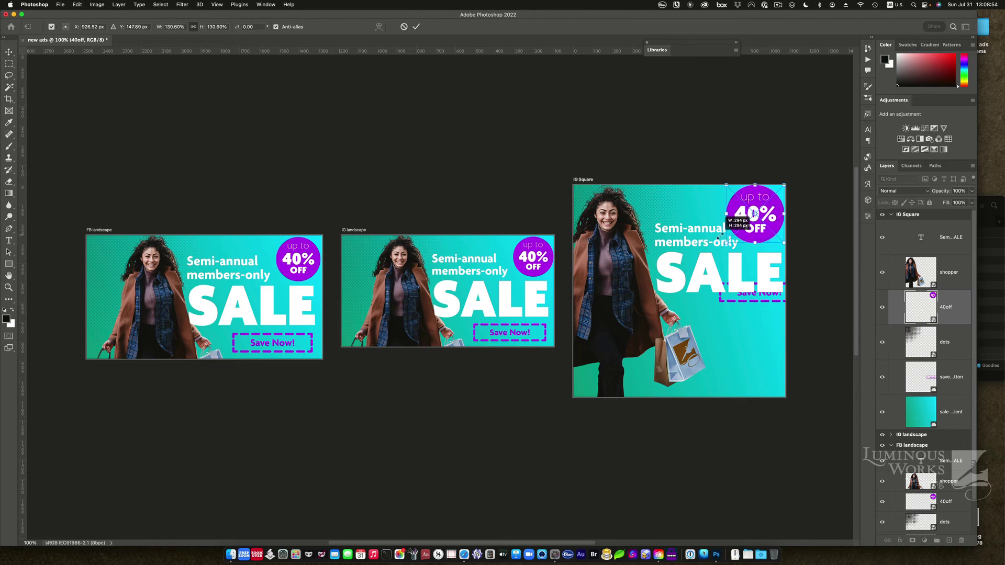
key("Return")
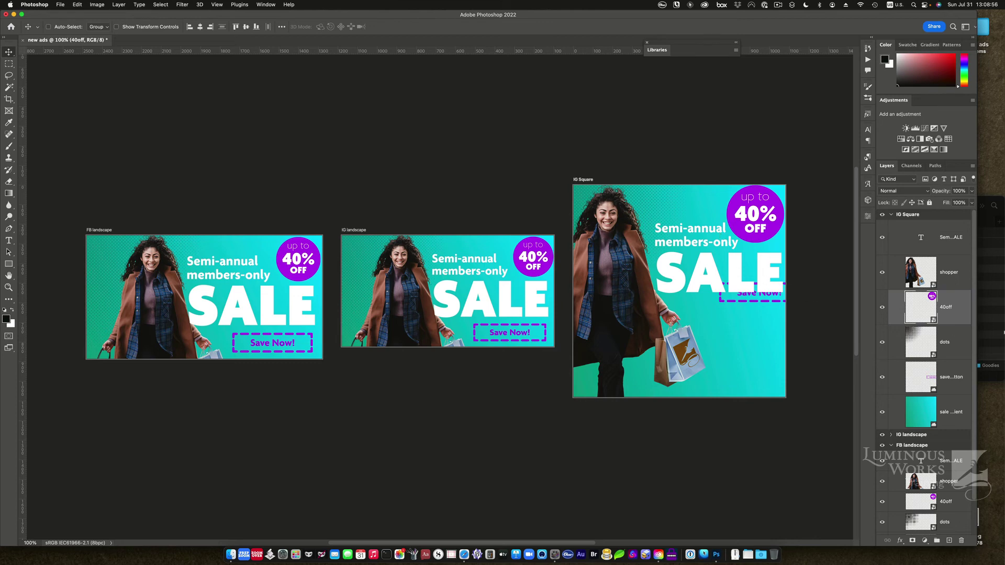
Step: Move the Save Now! button beneath the SALE headline on IG Square and enlarge it to about 124%
left_click(951, 381)
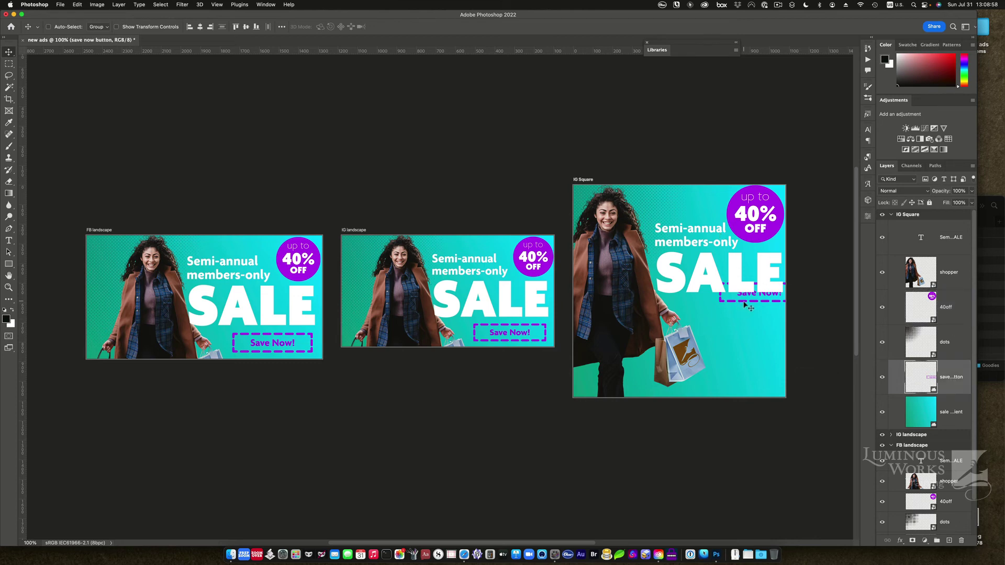
left_click_drag(744, 305, 694, 330)
key("super+t")
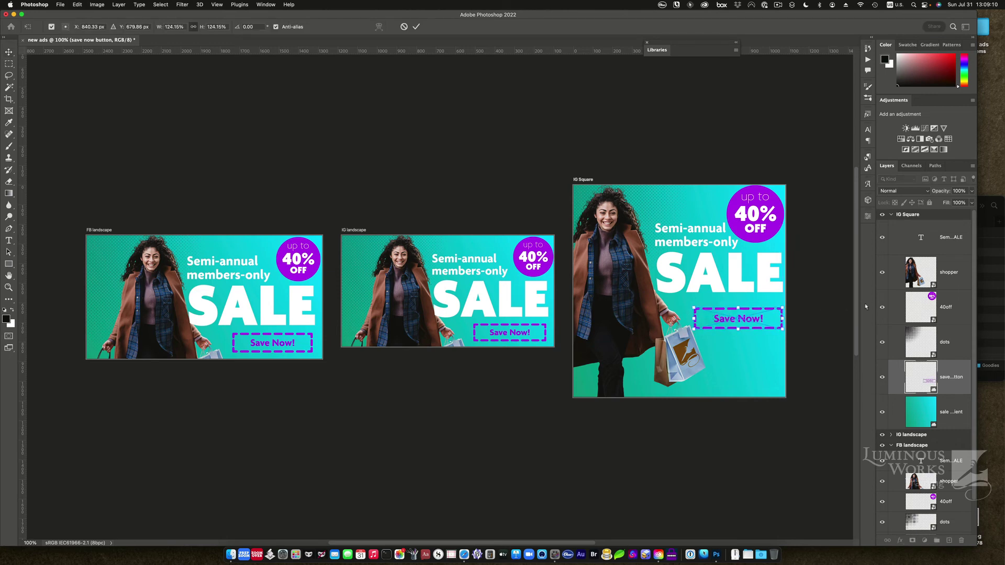
key("Return")
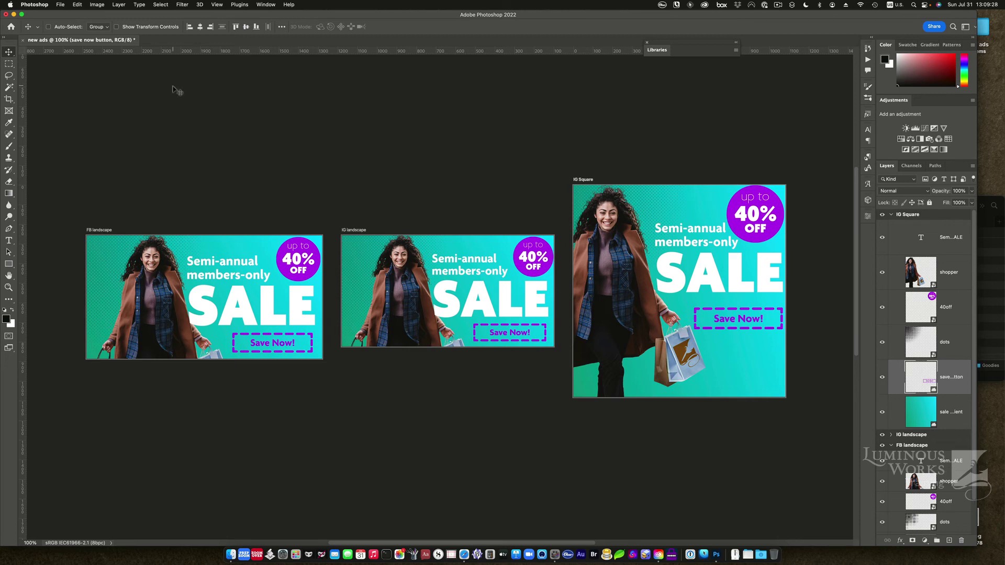
Step: Open File > Export > Artboards to Files and choose the Desktop Goodies folder as destination
left_click(61, 5)
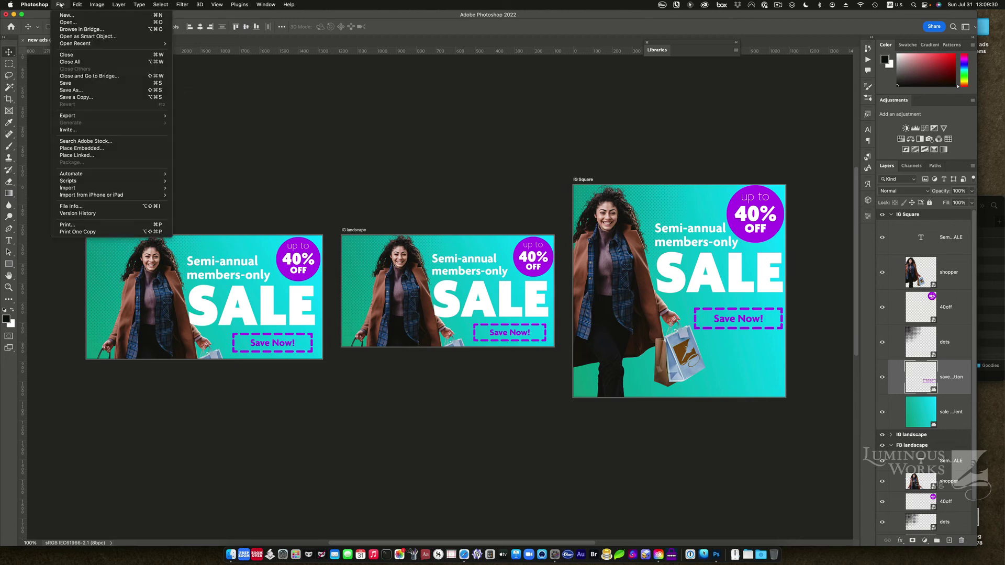
mouse_move(79, 118)
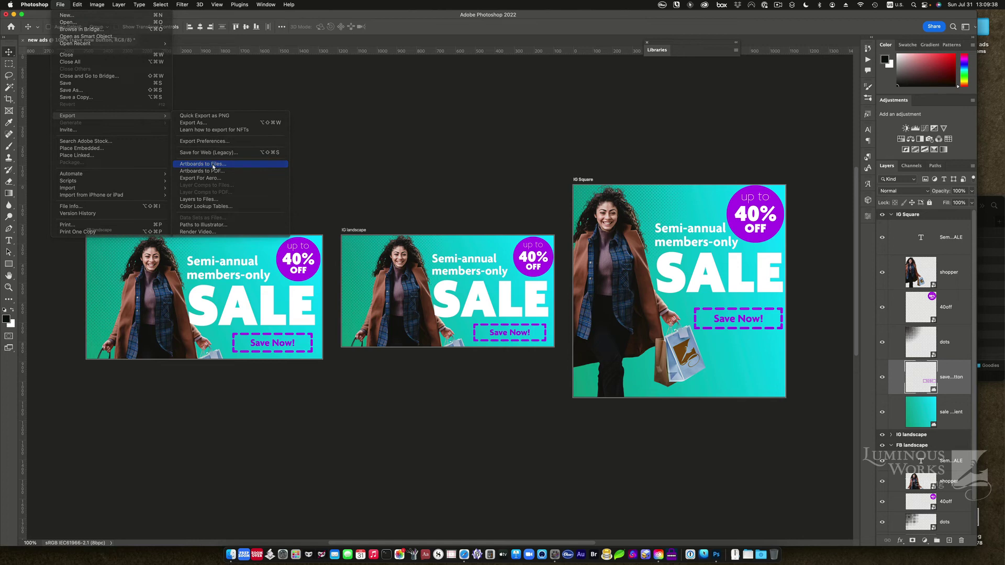
left_click(213, 164)
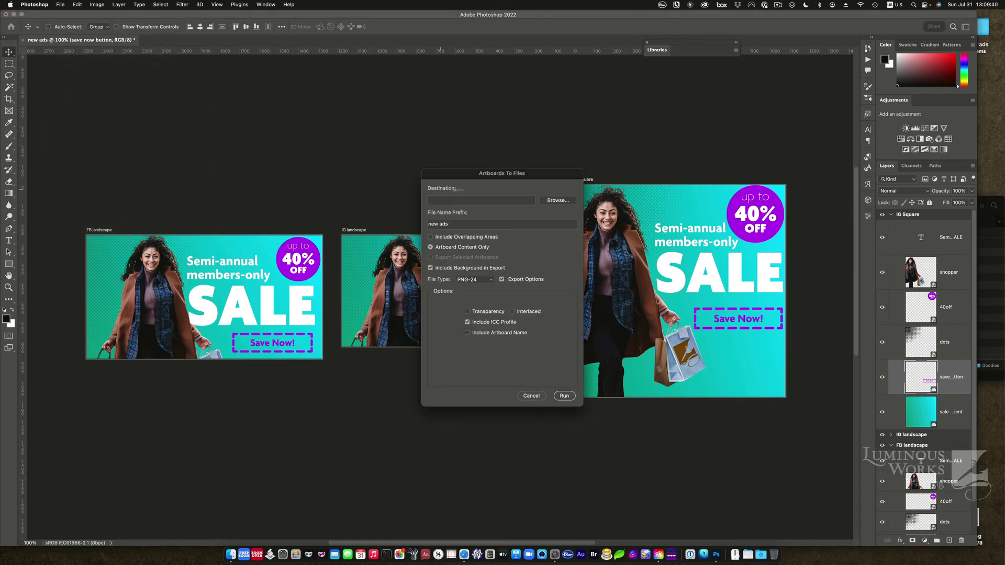
left_click(558, 200)
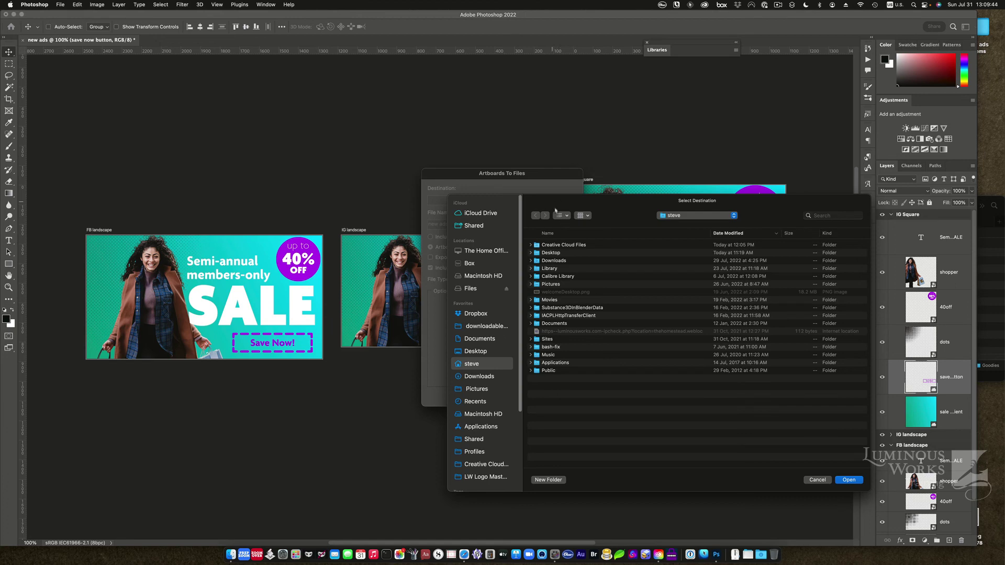
double_click(552, 253)
double_click(550, 245)
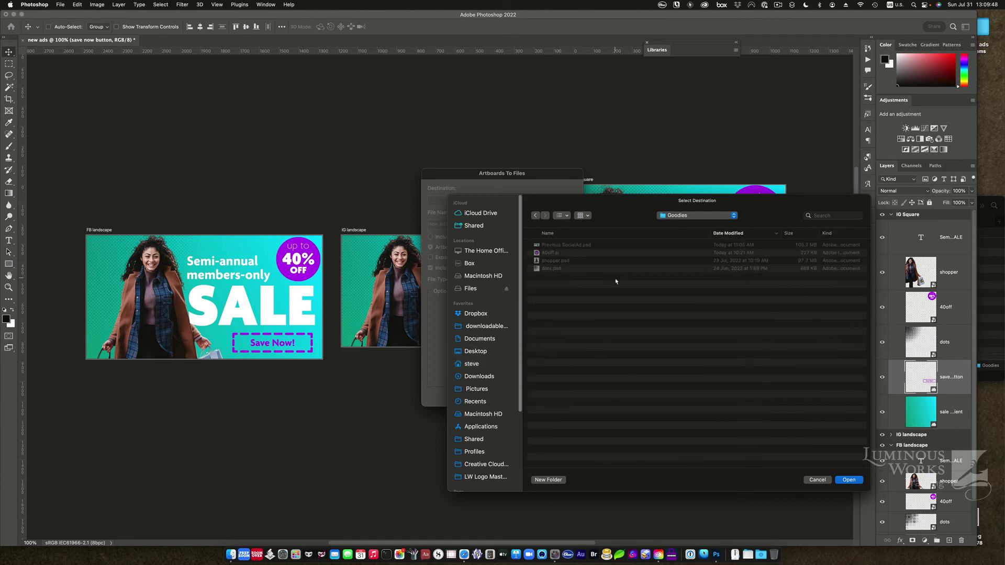
left_click(845, 481)
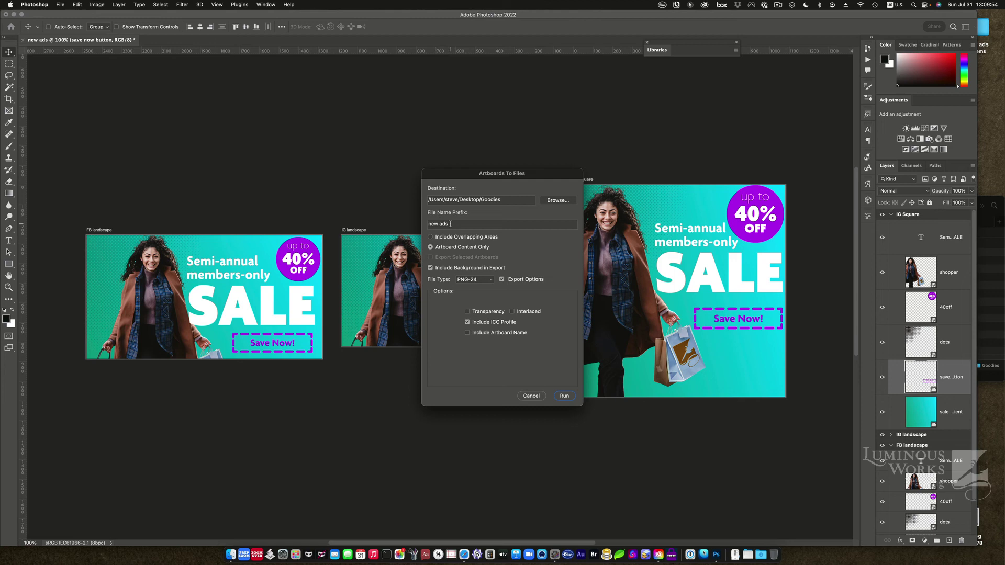
Step: Replace the file name prefix with NewAd_, keep PNG-24, and run the artboard export
left_click_drag(450, 224, 420, 225)
type("NewAd_")
left_click(474, 281)
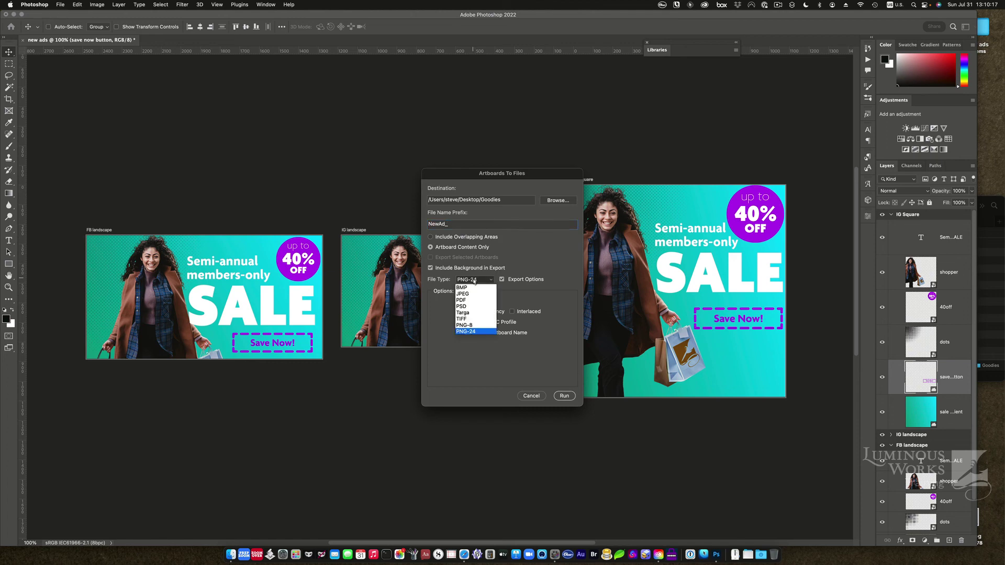
left_click(474, 281)
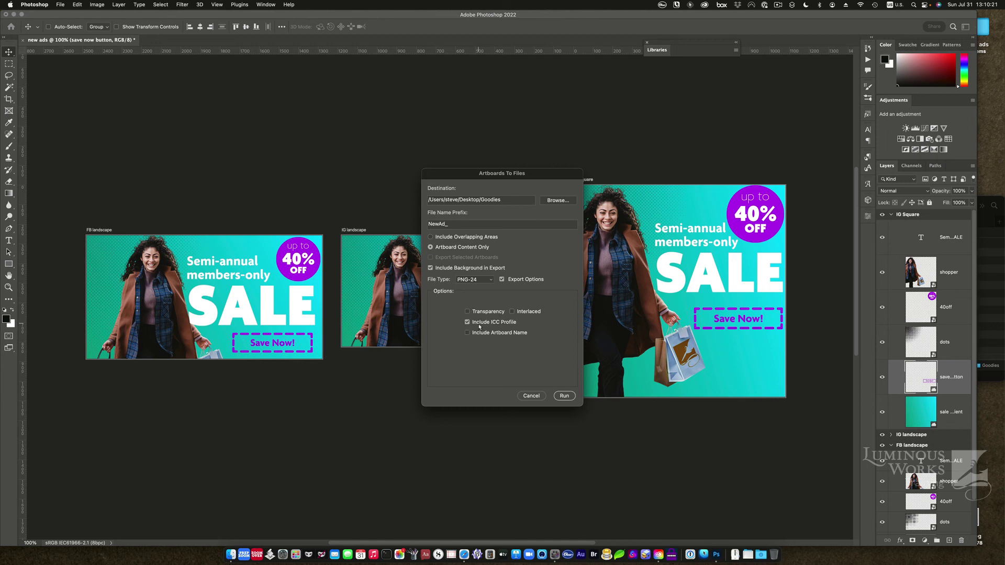
left_click(565, 396)
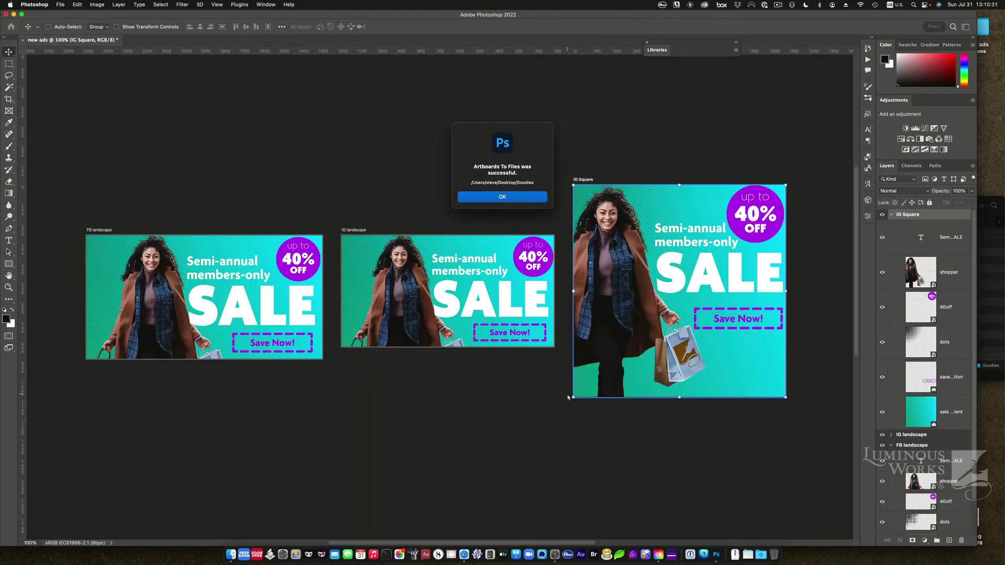
Step: Dismiss the export success message and bring the Goodies Finder window into view
left_click(488, 197)
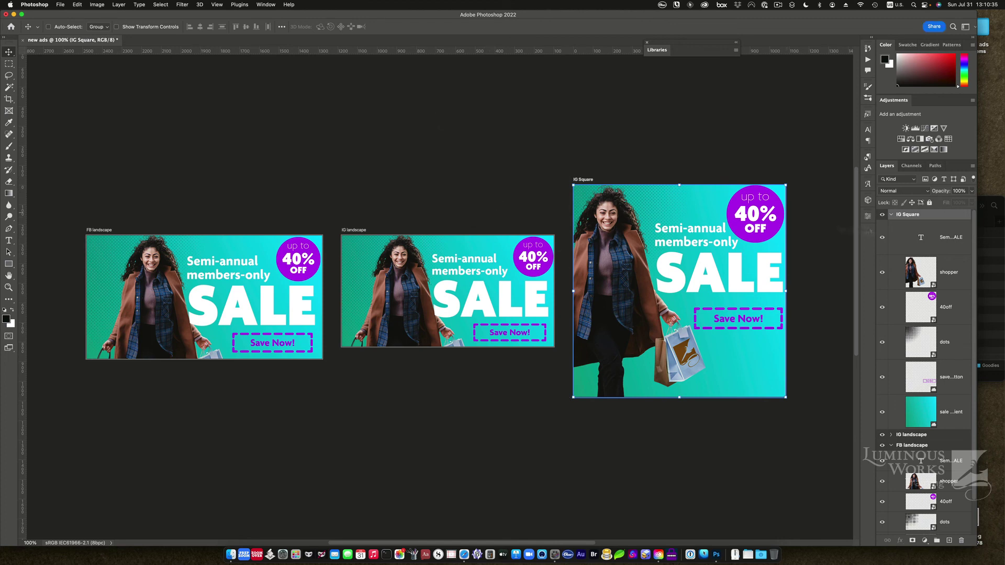
left_click(986, 270)
left_click_drag(921, 196, 675, 128)
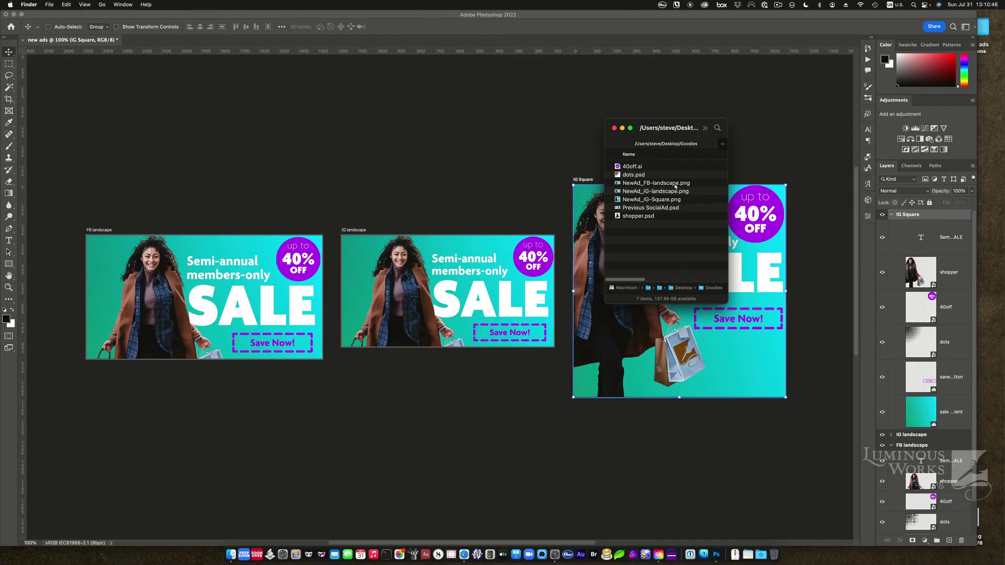
Step: Quick Look NewAd_FB-landscape.png, NewAd_IG-landscape.png and NewAd_IG-Square.png in turn
left_click(692, 174)
key("space")
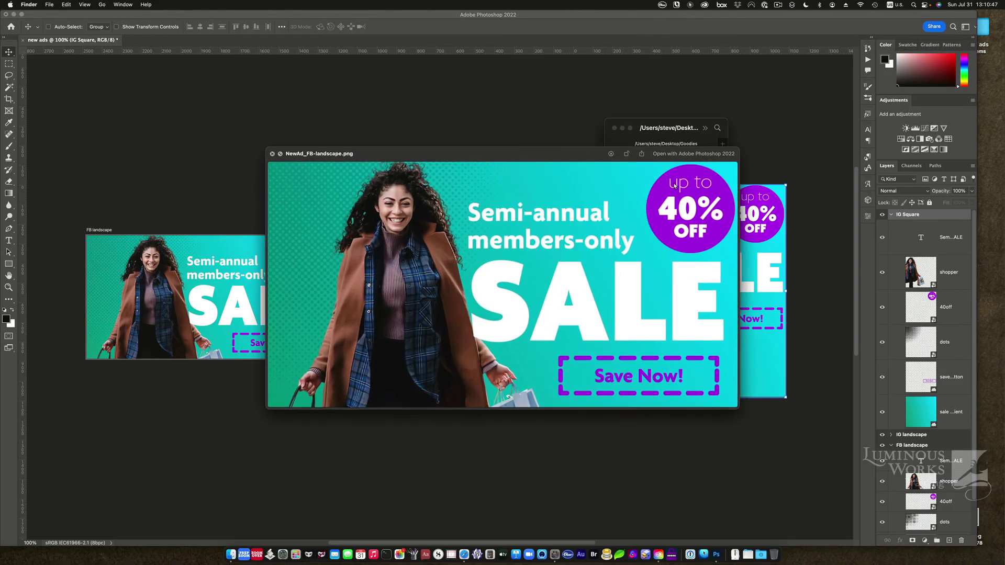
key("Down")
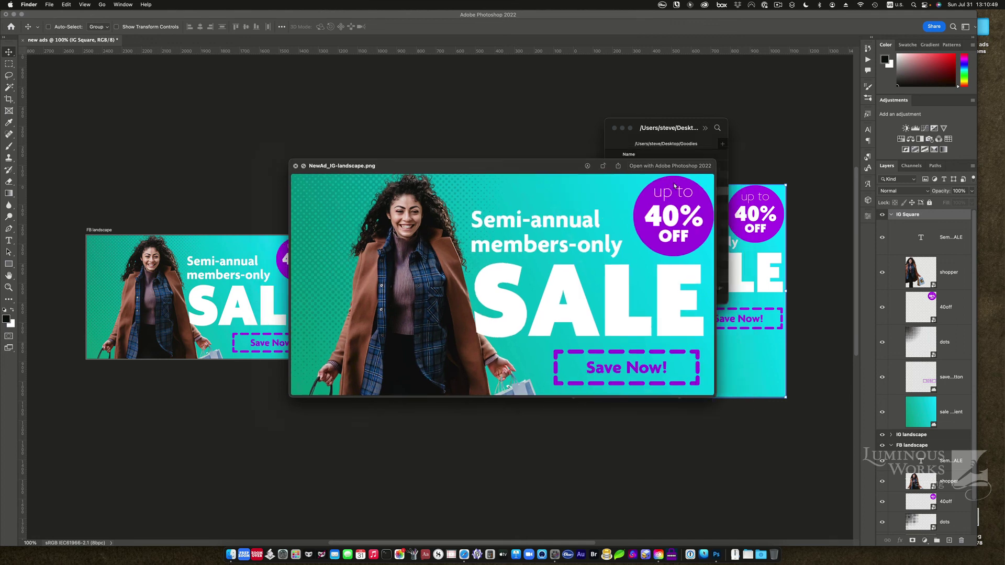
key("Down")
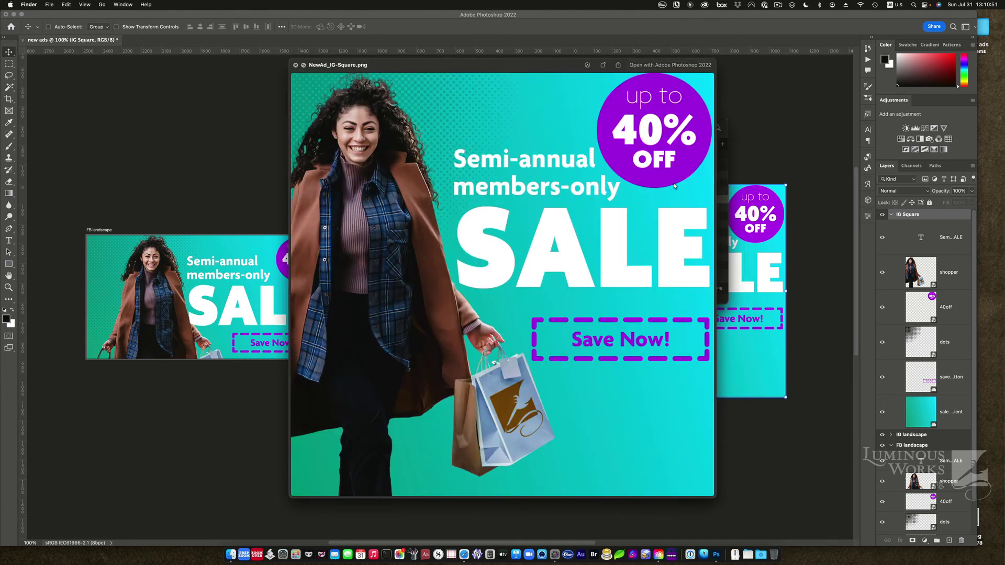
key("space")
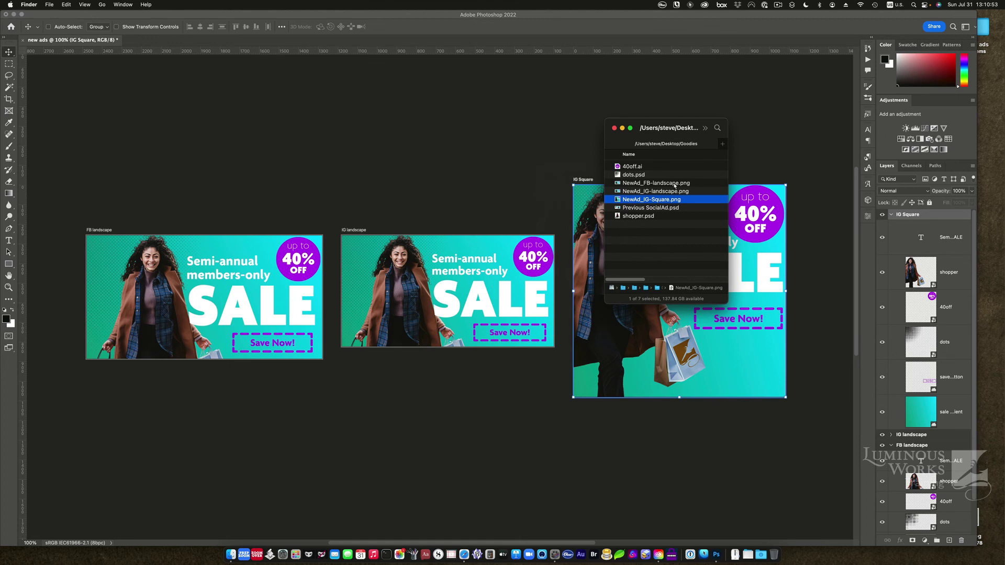